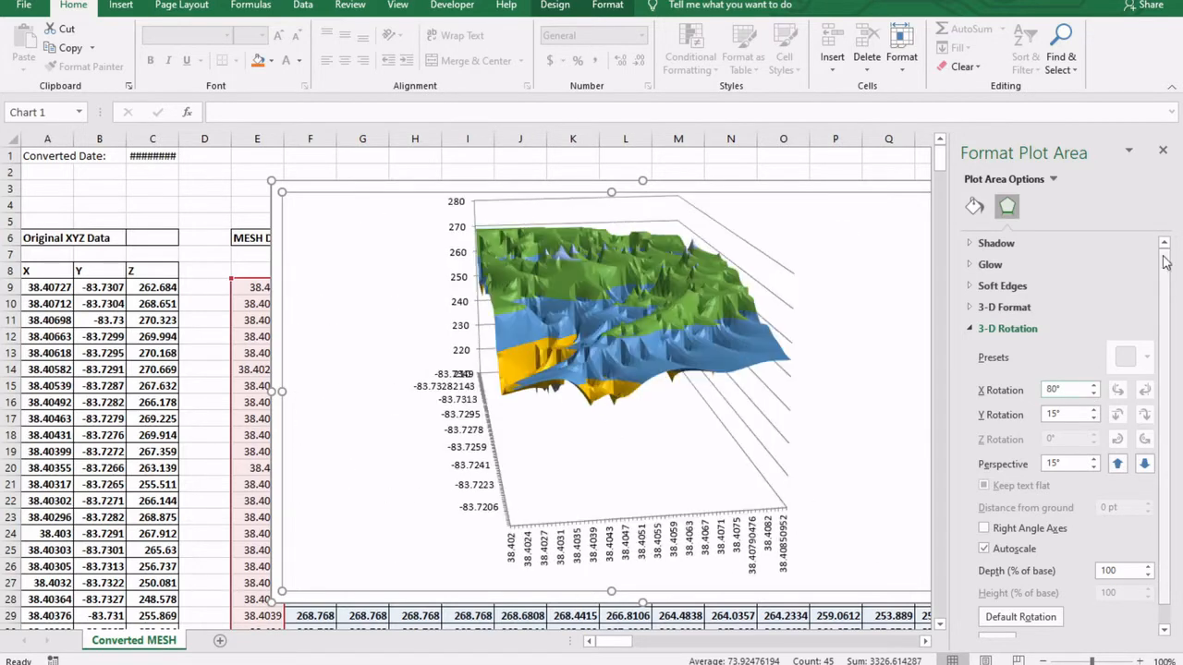
# Close the chart formatting options, maximize XYZ Mesh, and bring up the latitude/longitude workbook in Excel, also maximized.
pyautogui.click(1162, 149)
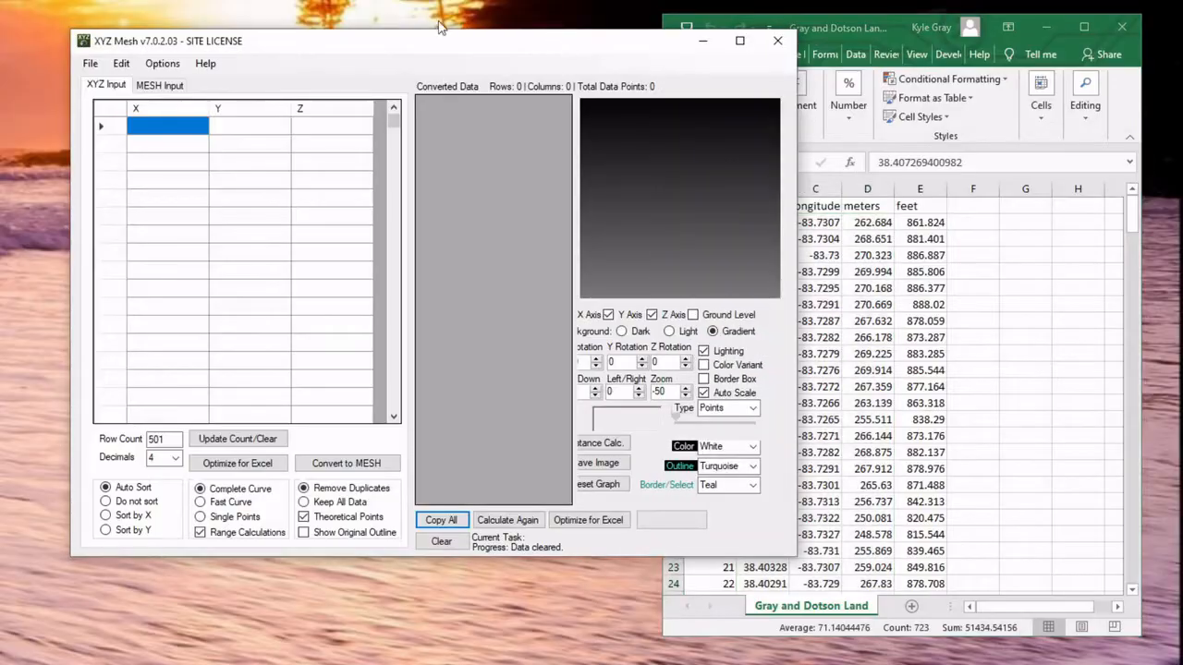
pyautogui.click(746, 44)
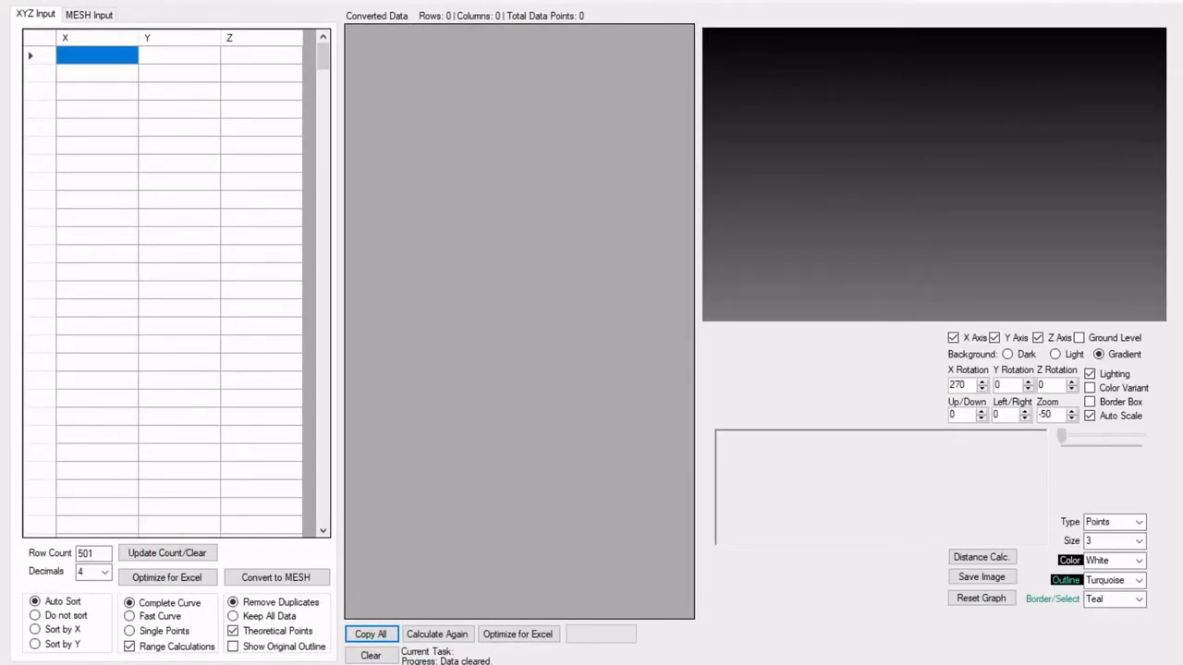
pyautogui.moveTo(388, 658)
pyautogui.click(380, 592)
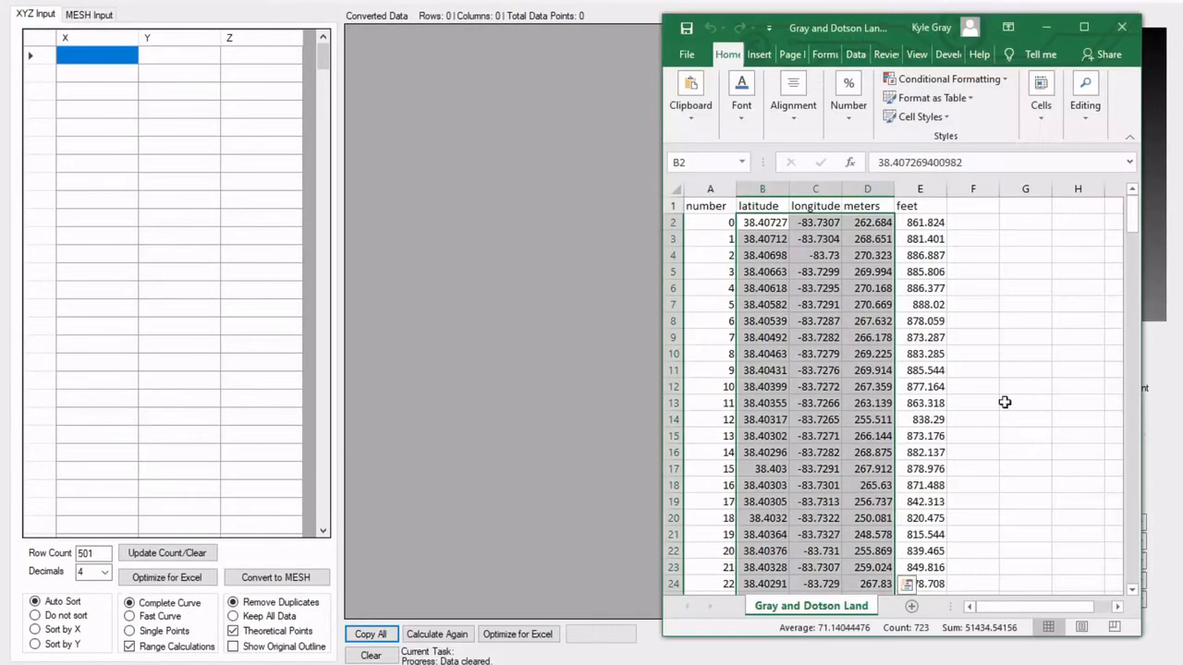
pyautogui.click(1084, 26)
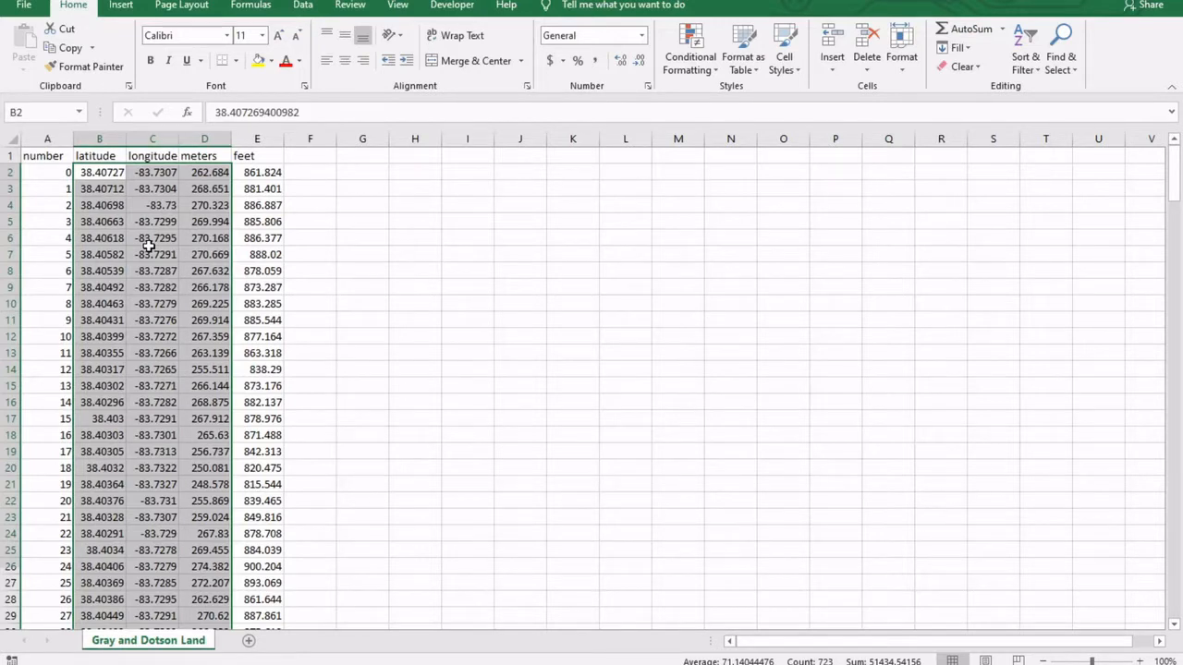
# Examine the latitude, longitude and meters data from the headers to the last row, and compare it with XYZ Mesh's input columns.
pyautogui.click(98, 183)
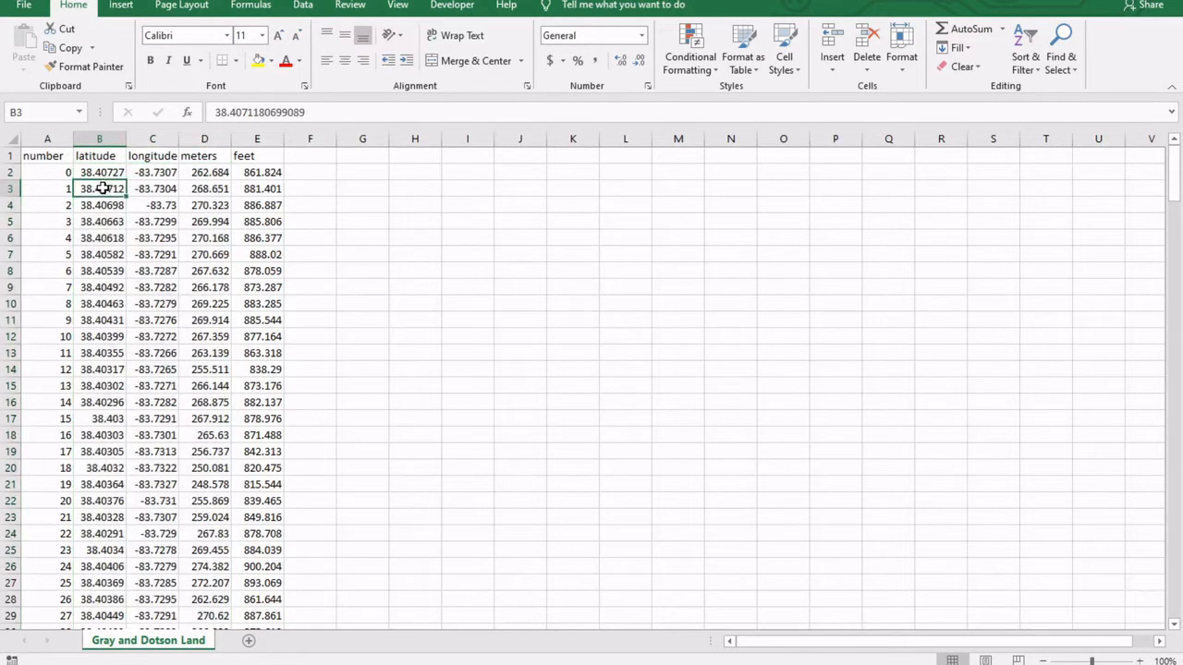
pyautogui.click(108, 173)
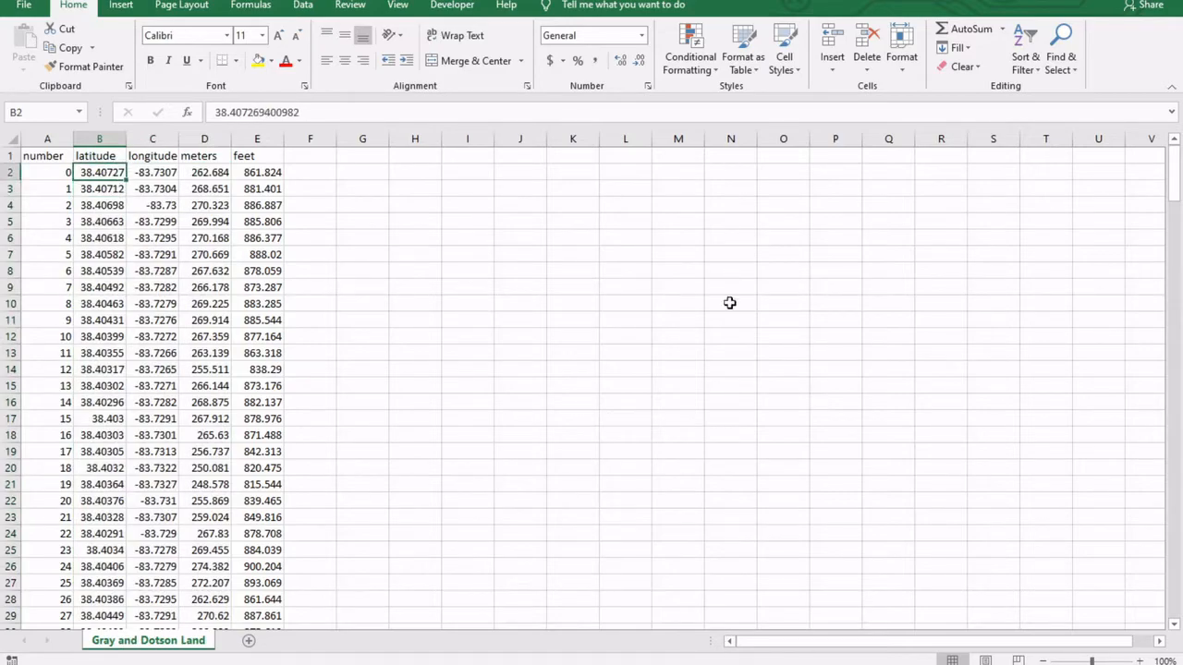
pyautogui.moveTo(1171, 182); pyautogui.dragTo(1163, 609)
pyautogui.scroll(-1, 200, 582)
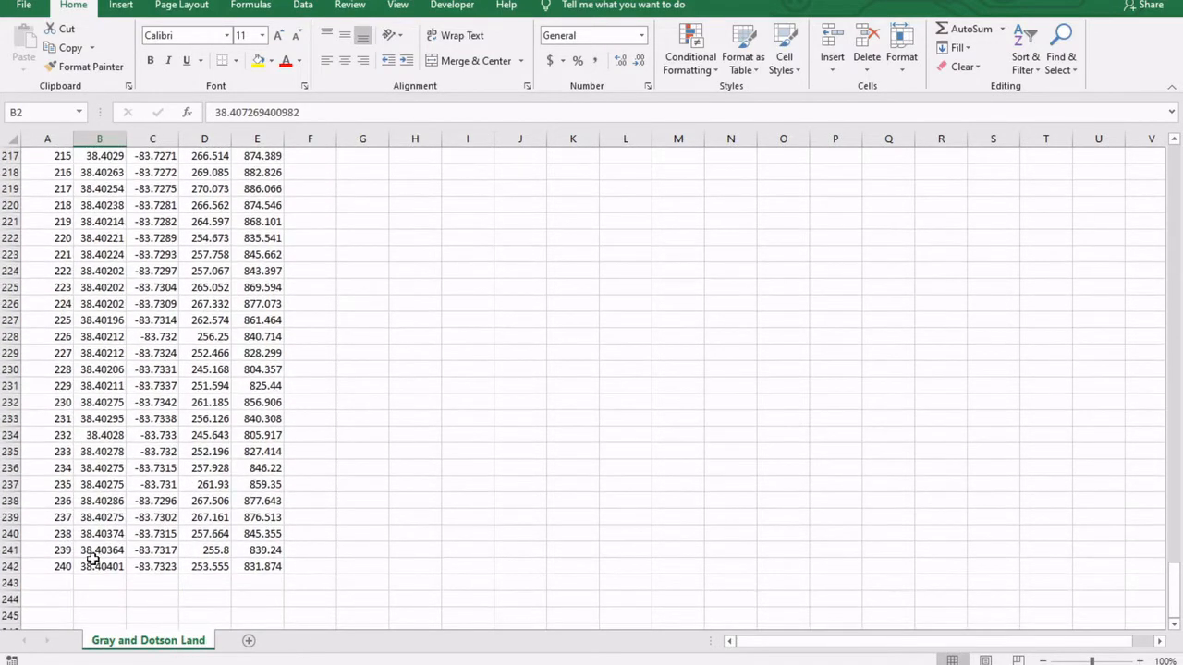
pyautogui.moveTo(62, 567); pyautogui.dragTo(202, 569)
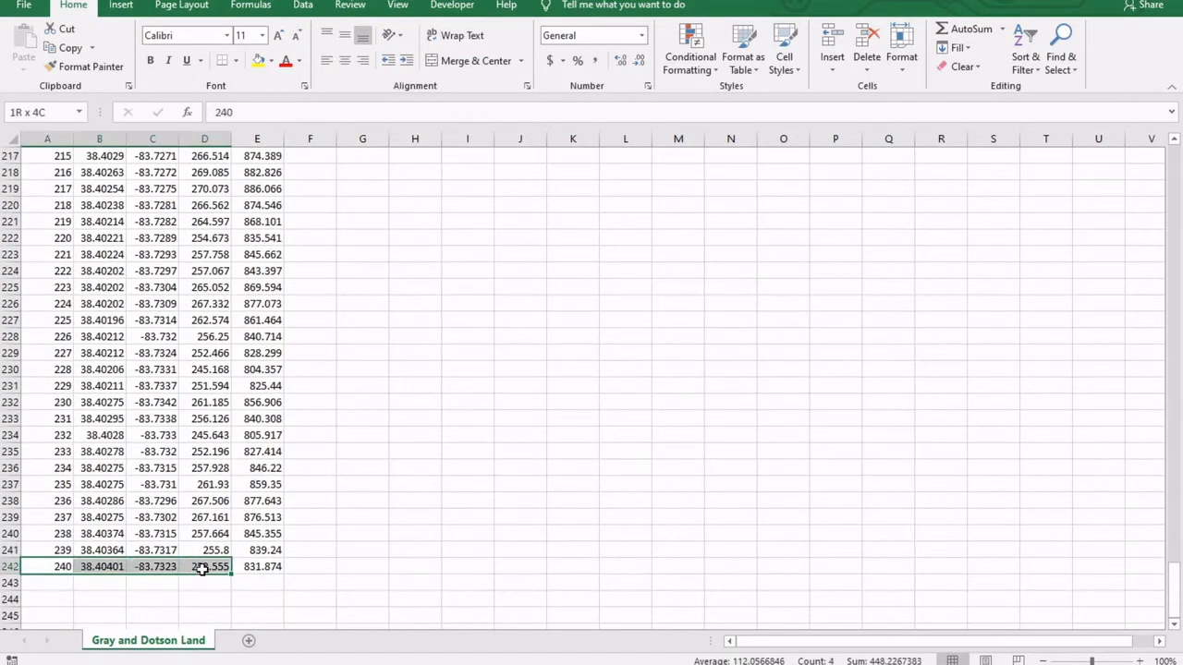
pyautogui.click(201, 569)
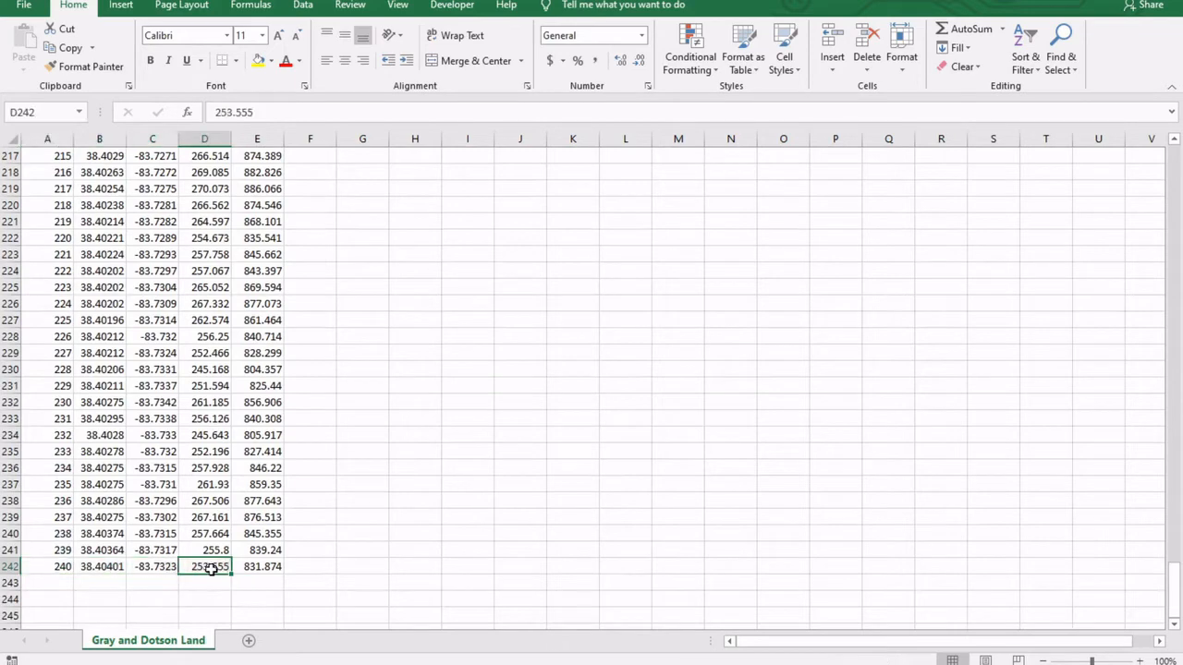
pyautogui.keyDown('shift'); pyautogui.click(124, 565); pyautogui.keyUp('shift')
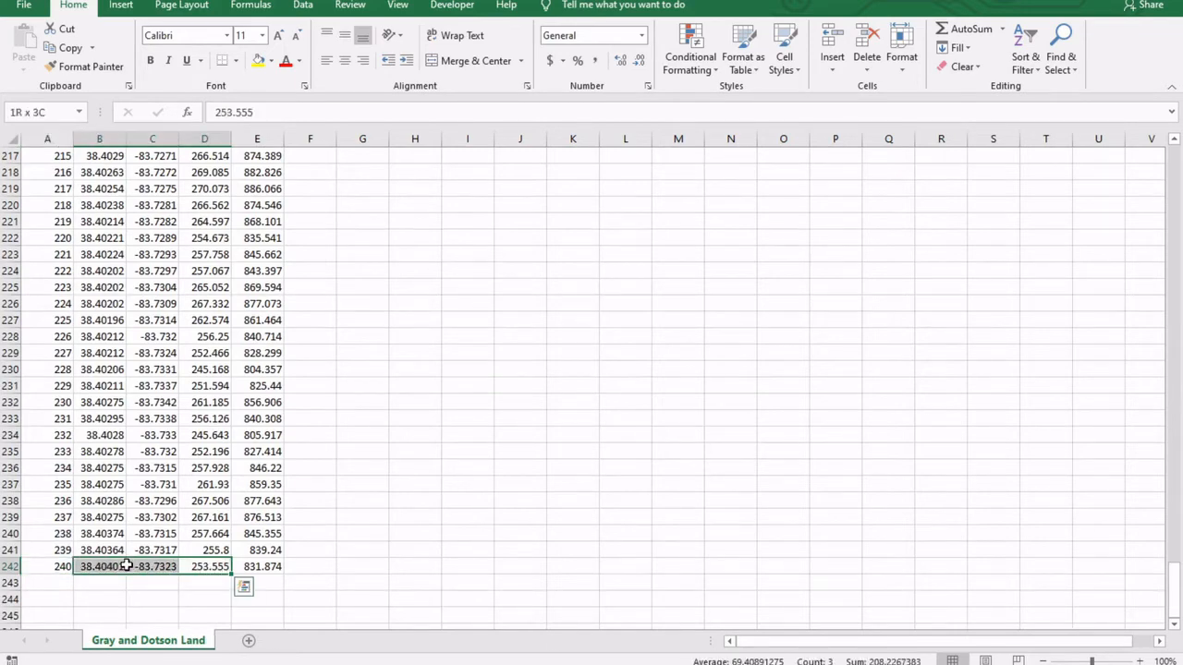
pyautogui.hotkey('ctrl', 'shift', 'Up')
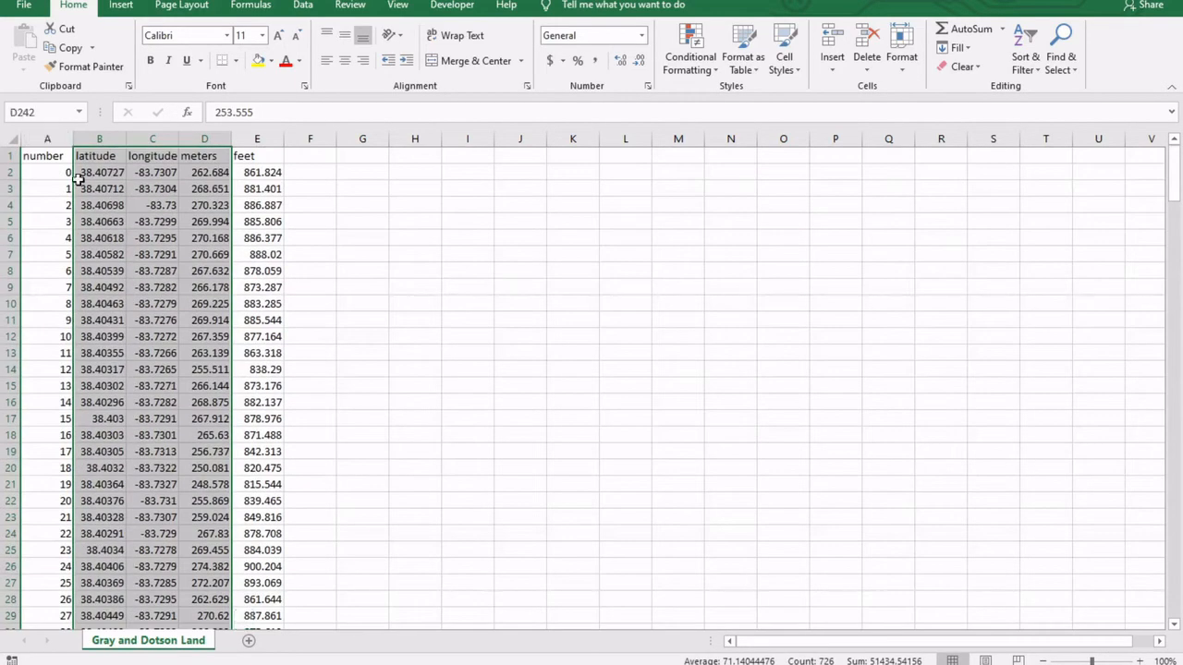
pyautogui.click(106, 170)
pyautogui.moveTo(67, 156); pyautogui.dragTo(237, 156)
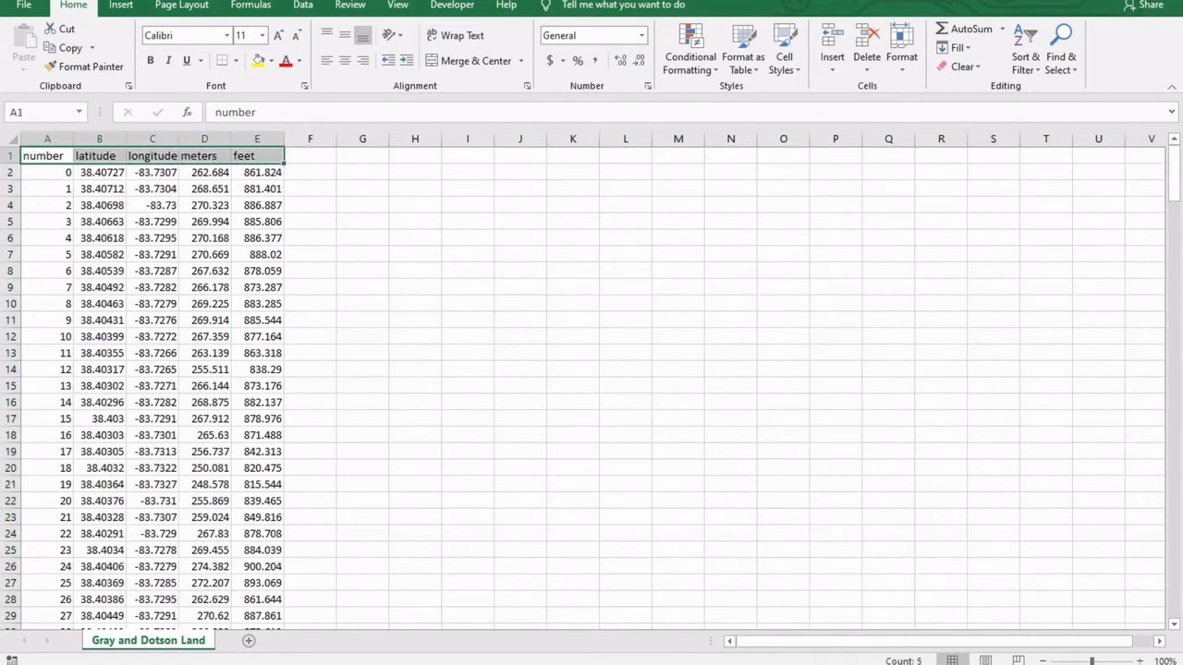
pyautogui.hotkey('alt', 'Tab')
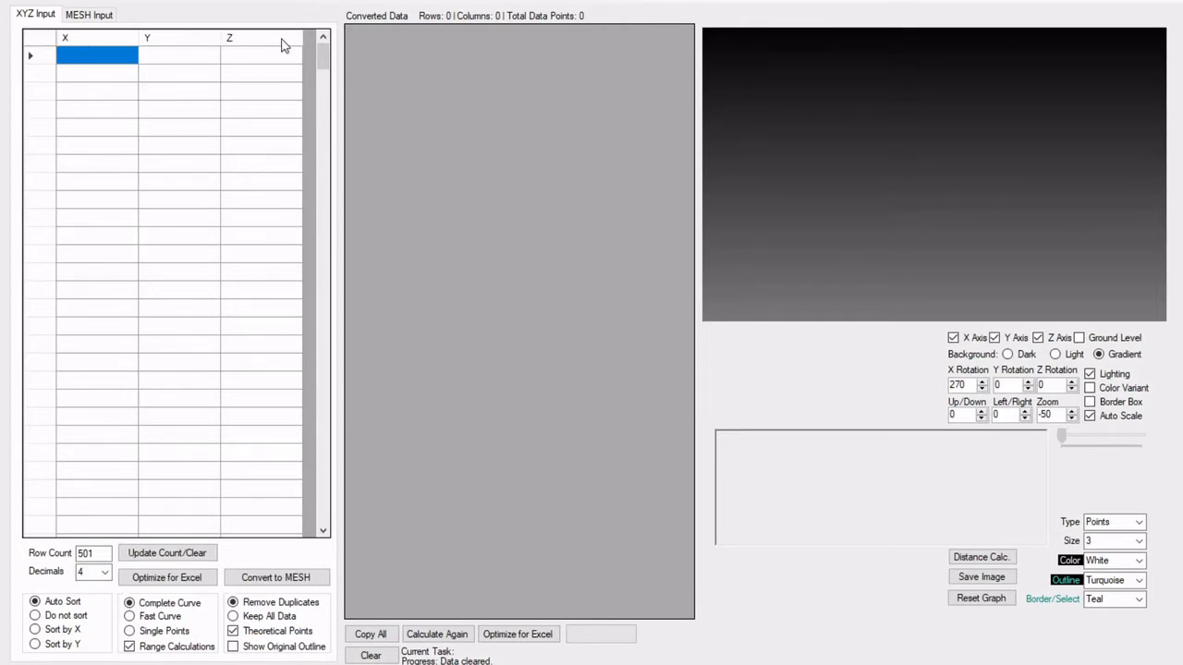
pyautogui.hotkey('alt', 'Tab')
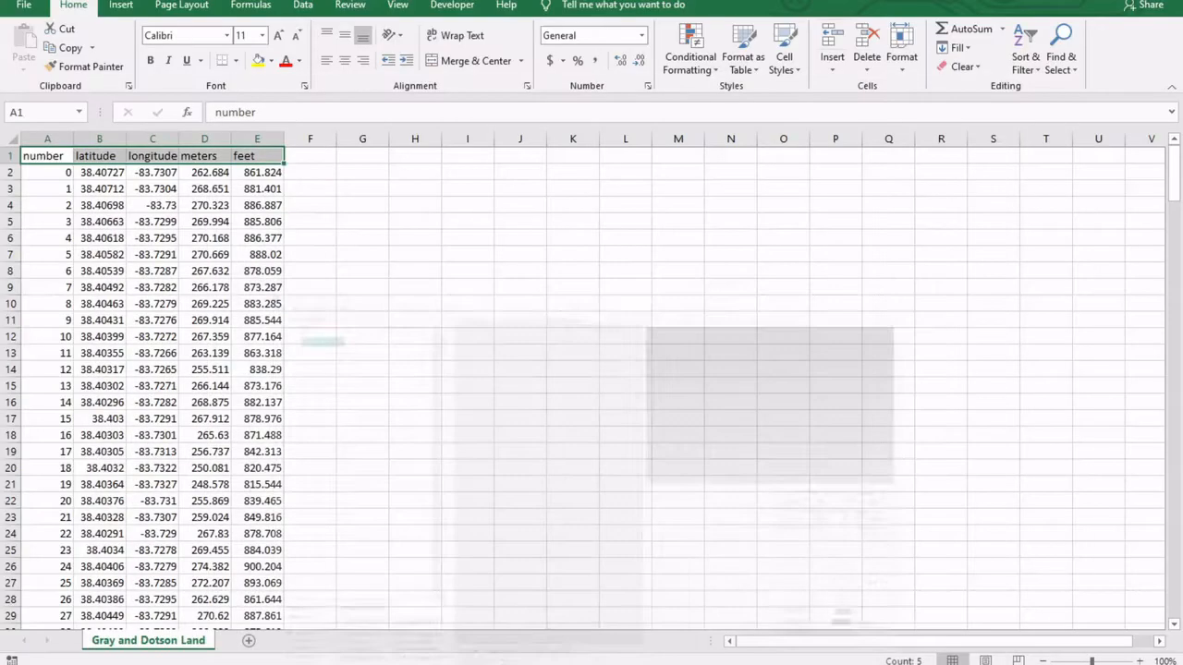
# Copy the latitude, longitude and meters values in B2:D242, leaving out the header row.
pyautogui.click(97, 168)
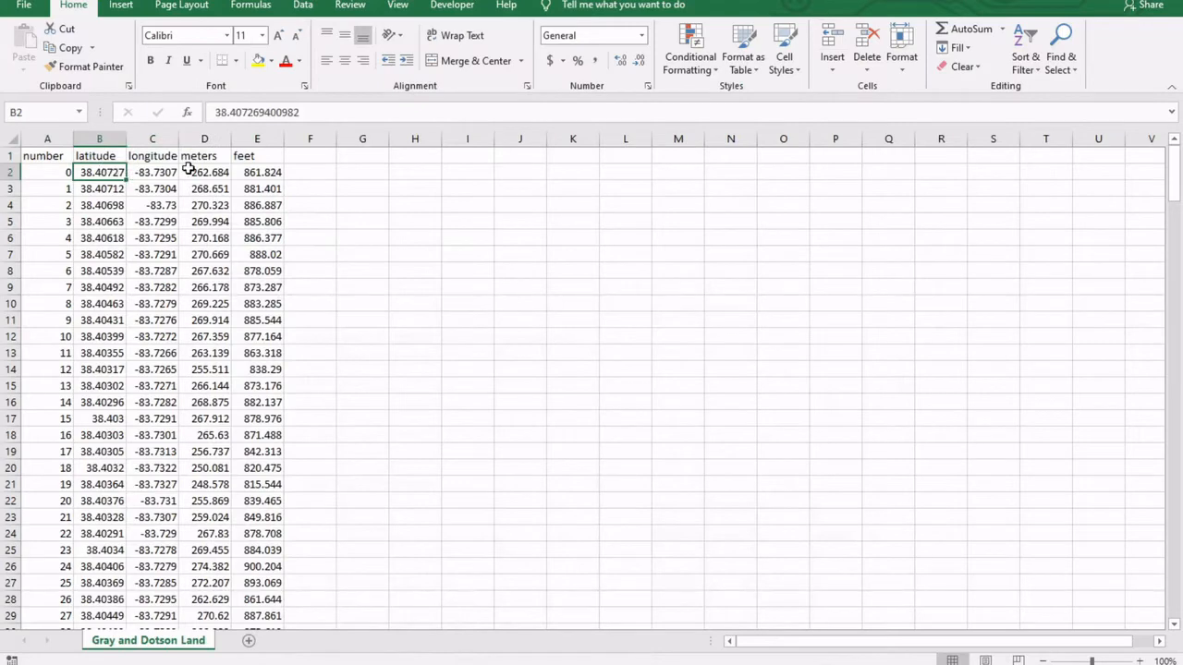
pyautogui.hotkey('shift', 'Right')
pyautogui.hotkey('shift', 'Right')
pyautogui.hotkey('shift', 'Down')
pyautogui.hotkey('ctrl', 'shift', 'Down')
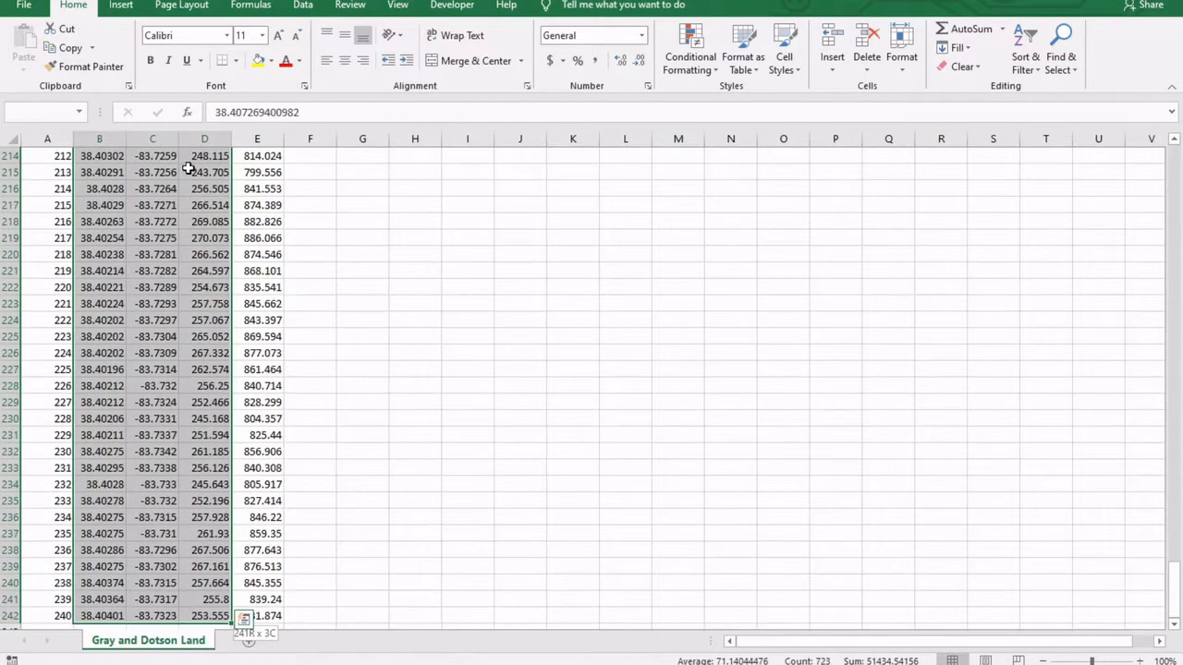
pyautogui.hotkey('ctrl', 'c')
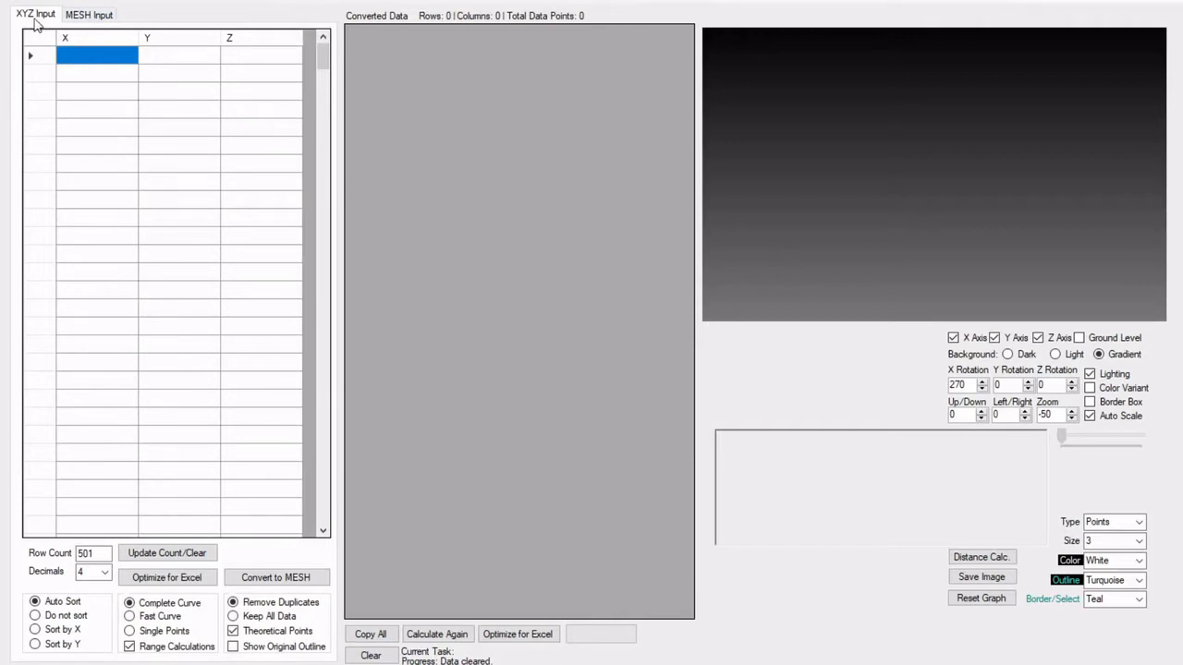
# Switch to XYZ Mesh, paste the copied coordinates into the XYZ input grid and tilt the 3D preview to an X rotation of 280.
pyautogui.click(88, 16)
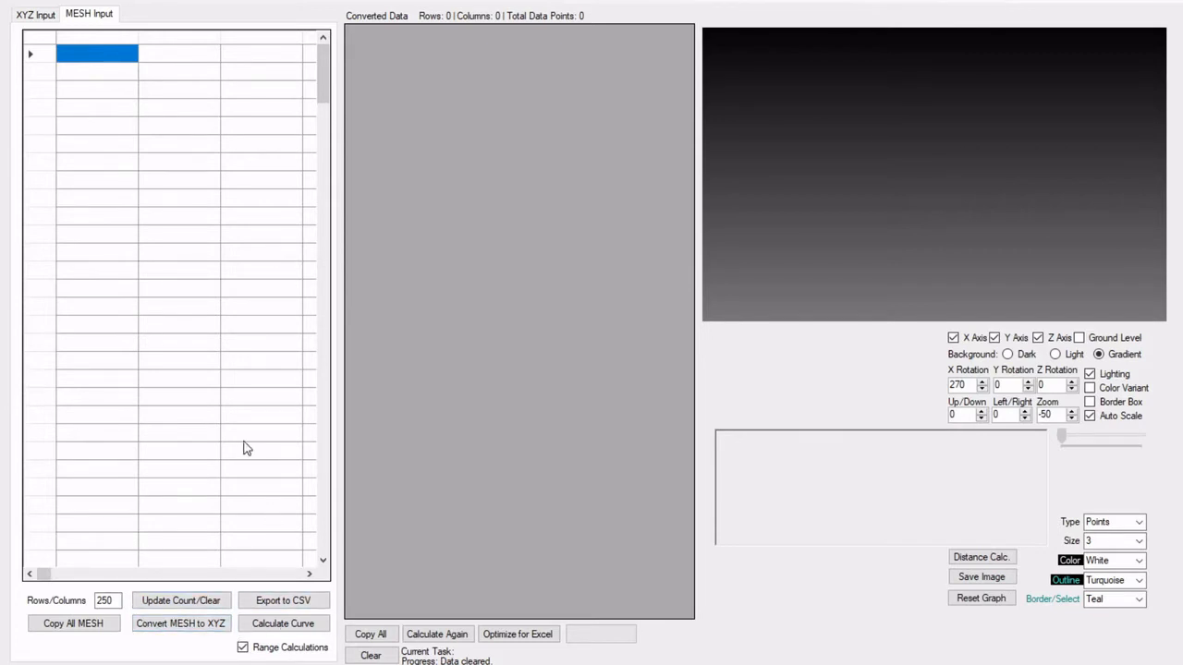
pyautogui.click(44, 13)
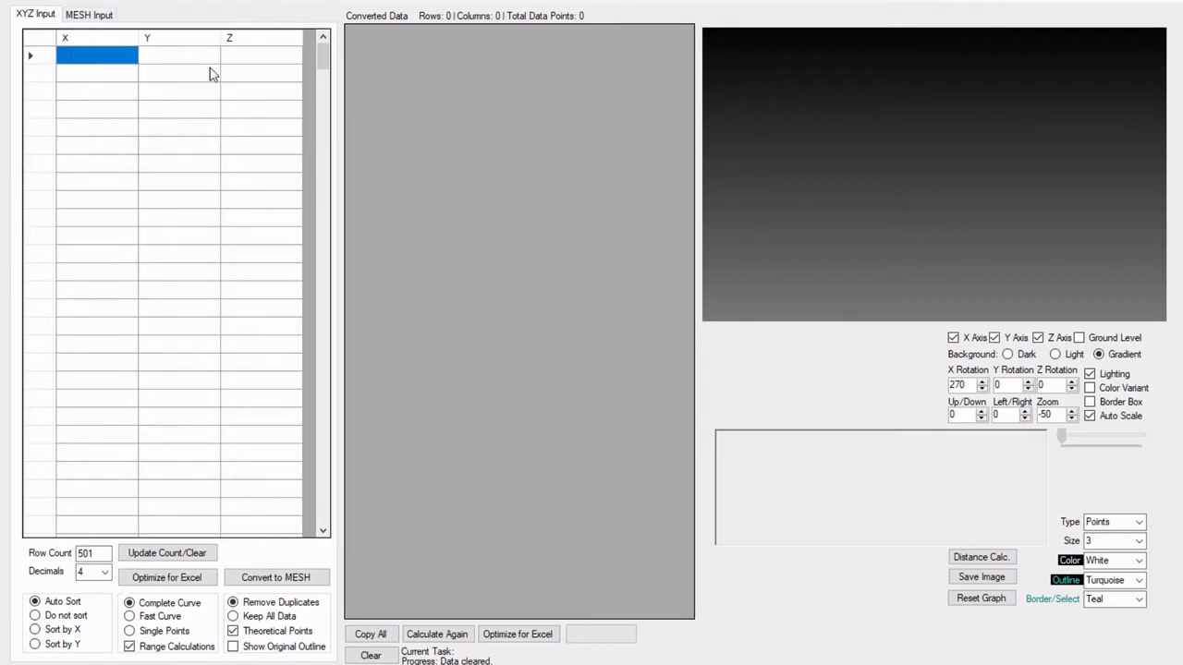
pyautogui.rightClick(99, 62)
pyautogui.click(137, 67)
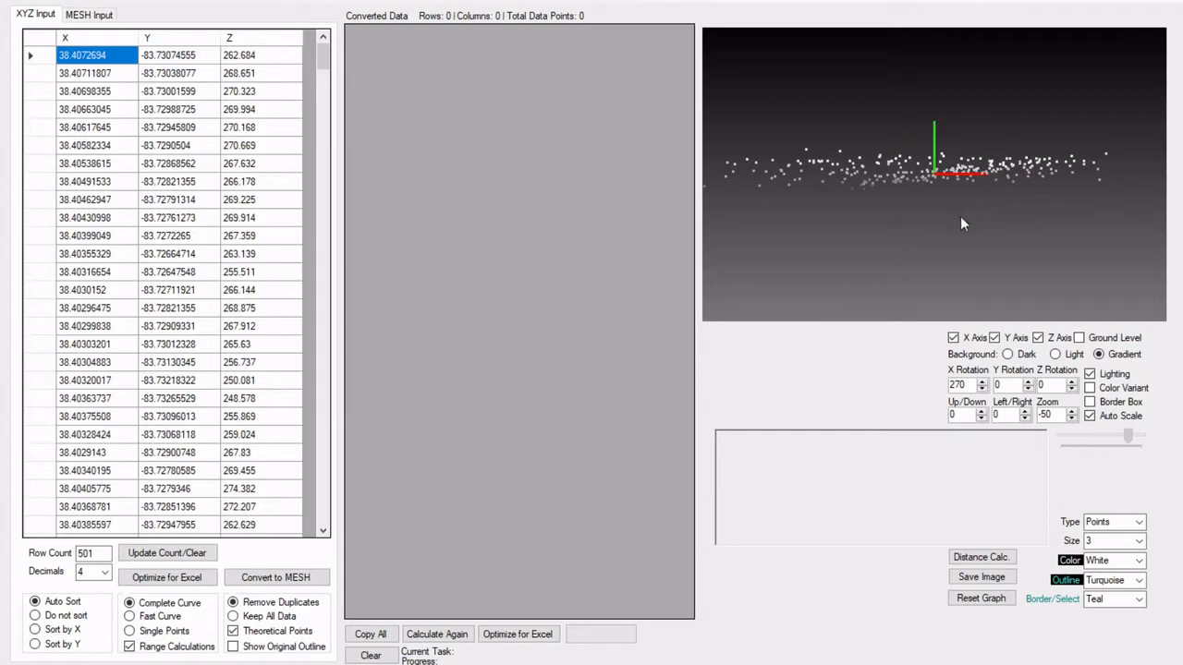
pyautogui.moveTo(950, 184); pyautogui.dragTo(950, 240)
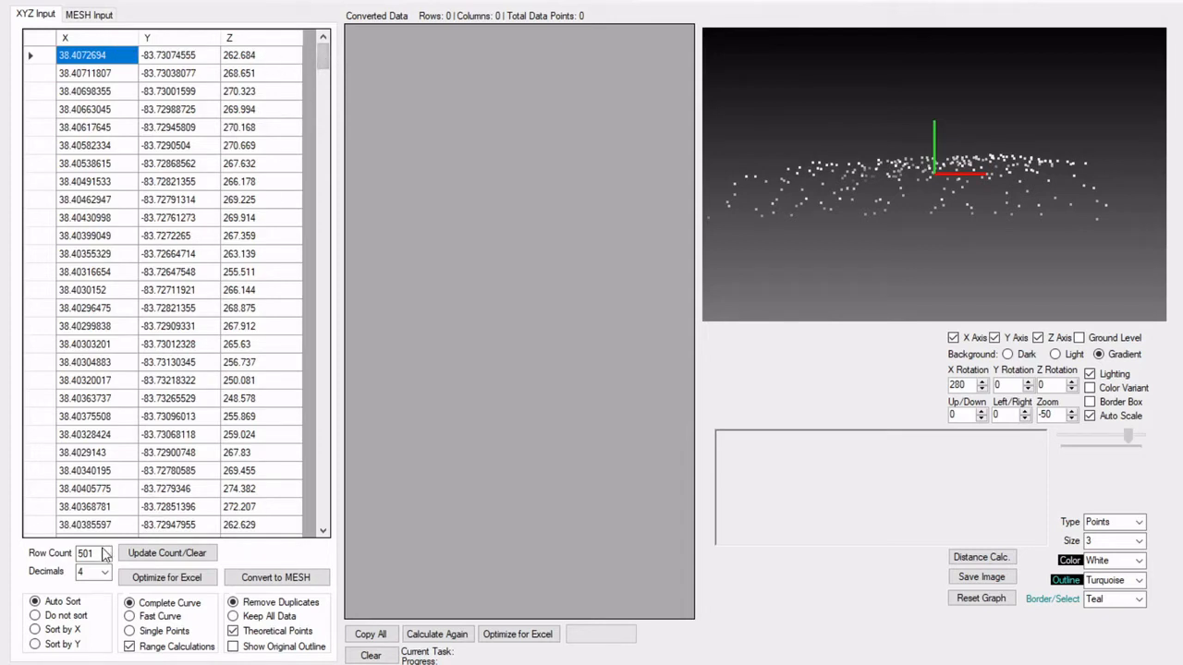
# Set the XYZ input grid's row count to 250 and apply it, clearing the grid.
pyautogui.moveTo(106, 554); pyautogui.dragTo(71, 553)
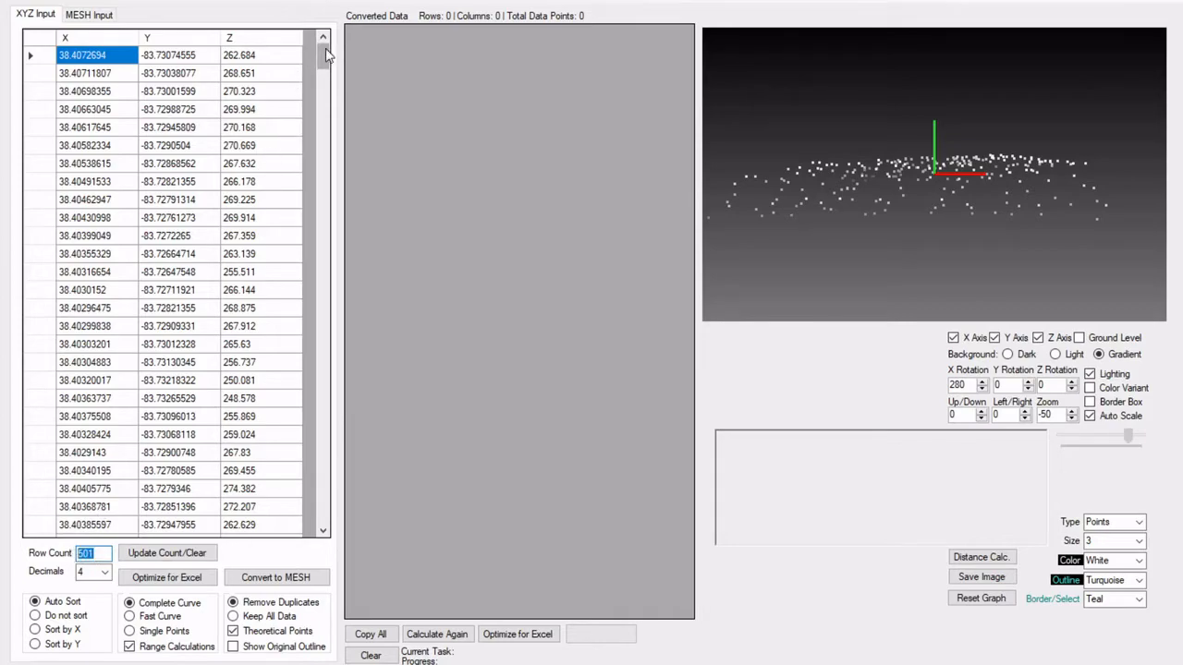
pyautogui.moveTo(325, 59); pyautogui.dragTo(325, 271)
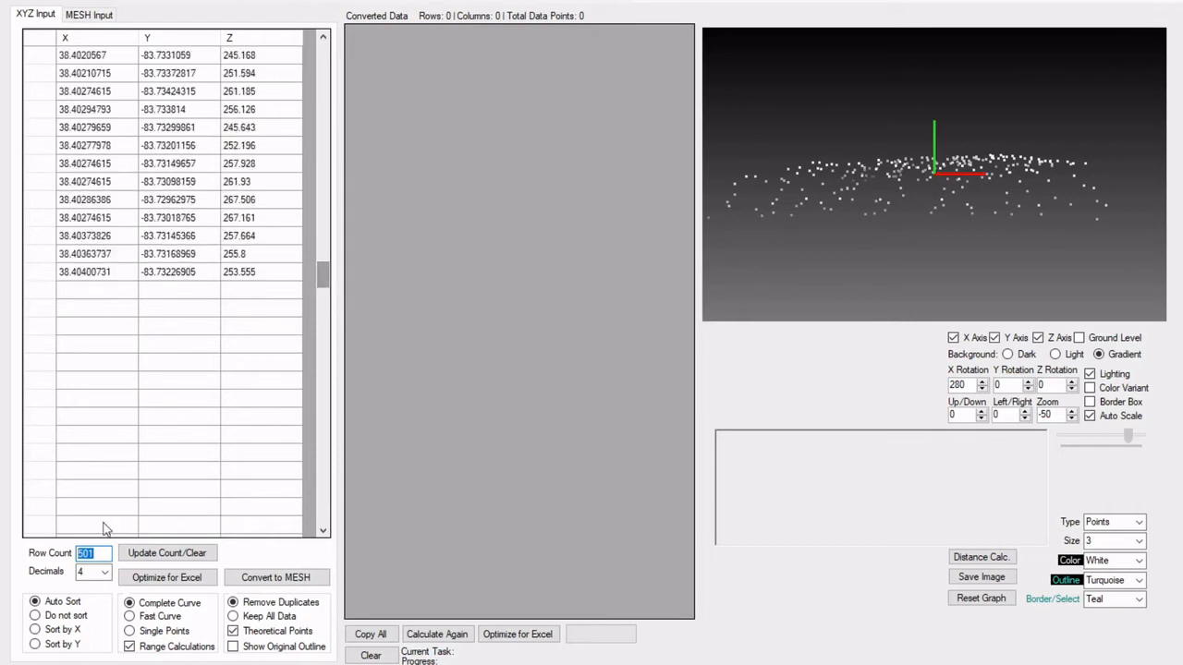
pyautogui.click(101, 553)
pyautogui.moveTo(101, 553); pyautogui.dragTo(64, 546)
pyautogui.click(104, 554)
pyautogui.moveTo(98, 553); pyautogui.dragTo(55, 554)
pyautogui.moveTo(323, 280)
pyautogui.mouseDown()
pyautogui.moveTo(323, 439)
pyautogui.moveTo(323, 240)
pyautogui.moveTo(322, 300)
pyautogui.mouseUp()
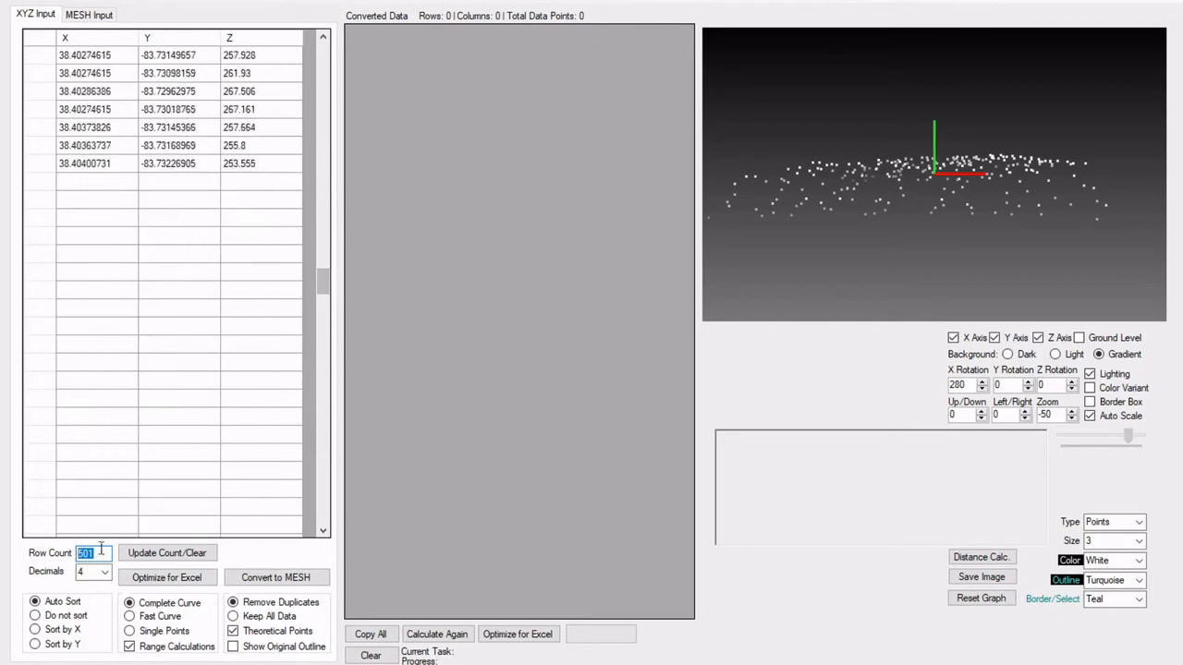
pyautogui.moveTo(104, 553); pyautogui.dragTo(24, 554)
pyautogui.write('250')
pyautogui.click(170, 555)
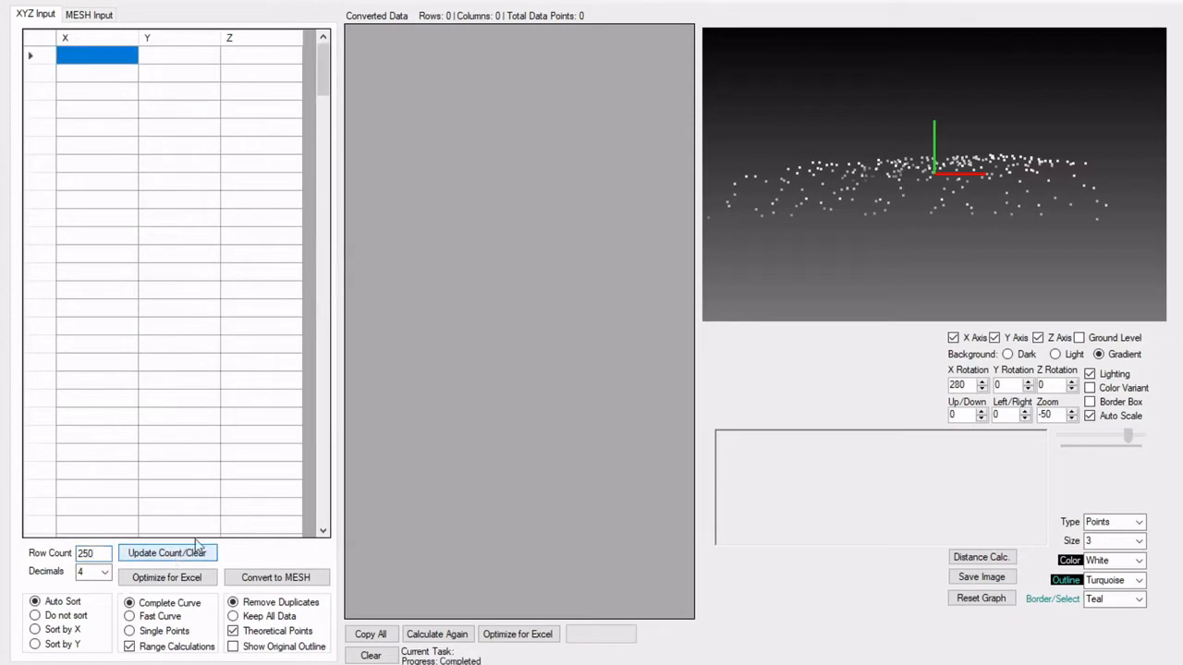
# Paste the copied coordinates into the resized XYZ grid and check the end of the data.
pyautogui.rightClick(104, 59)
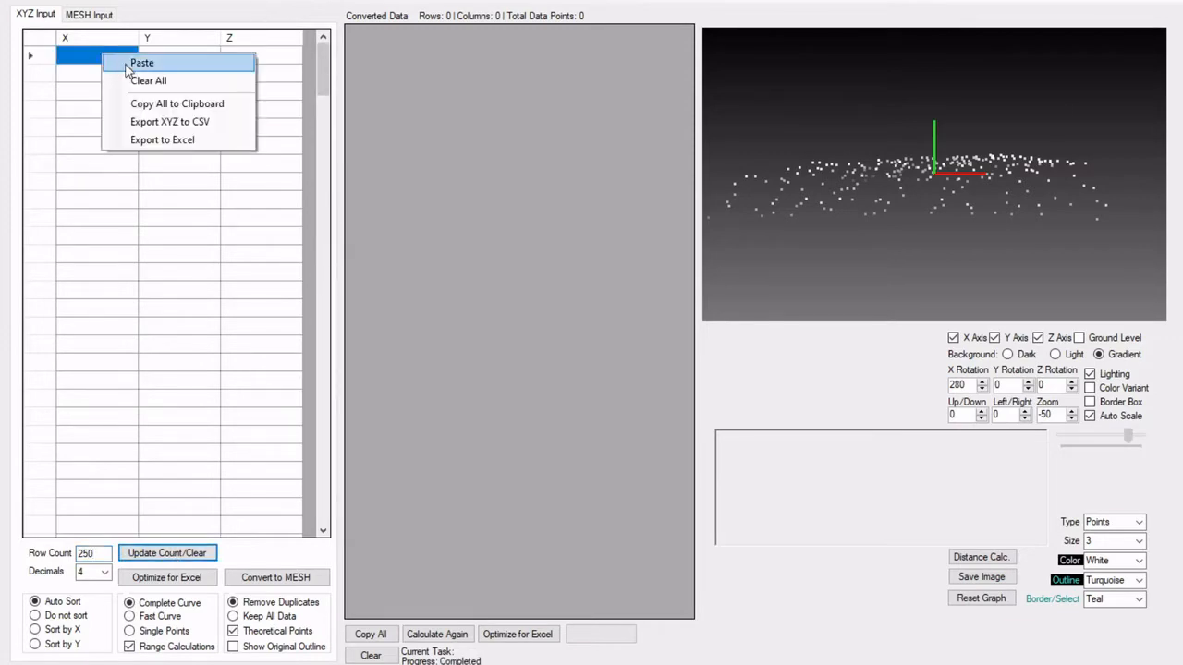
pyautogui.click(120, 60)
pyautogui.moveTo(330, 84); pyautogui.dragTo(338, 223)
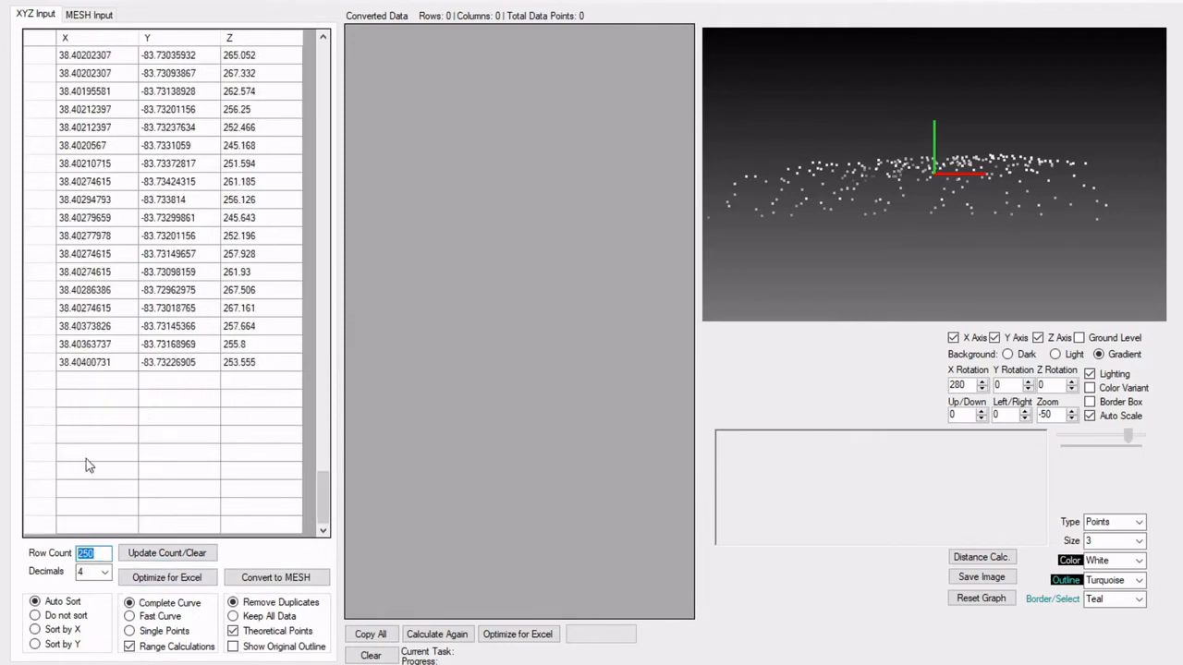
# Choose 4 decimals for the XYZ data conversion.
pyautogui.click(86, 573)
pyautogui.click(105, 573)
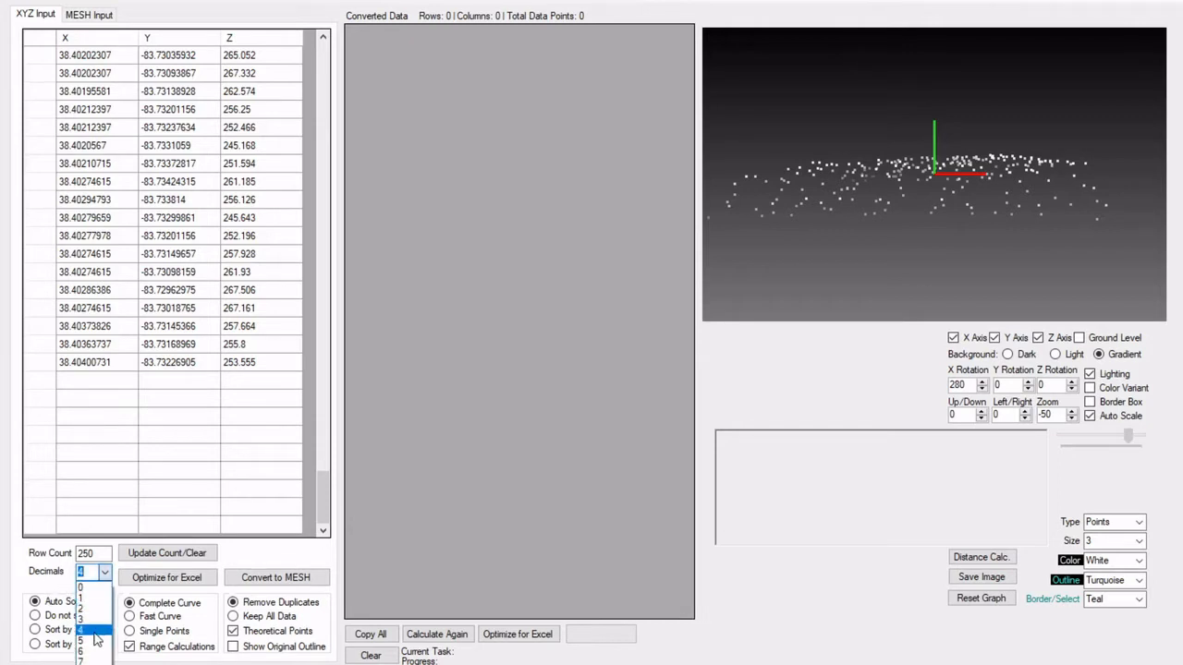
pyautogui.click(82, 630)
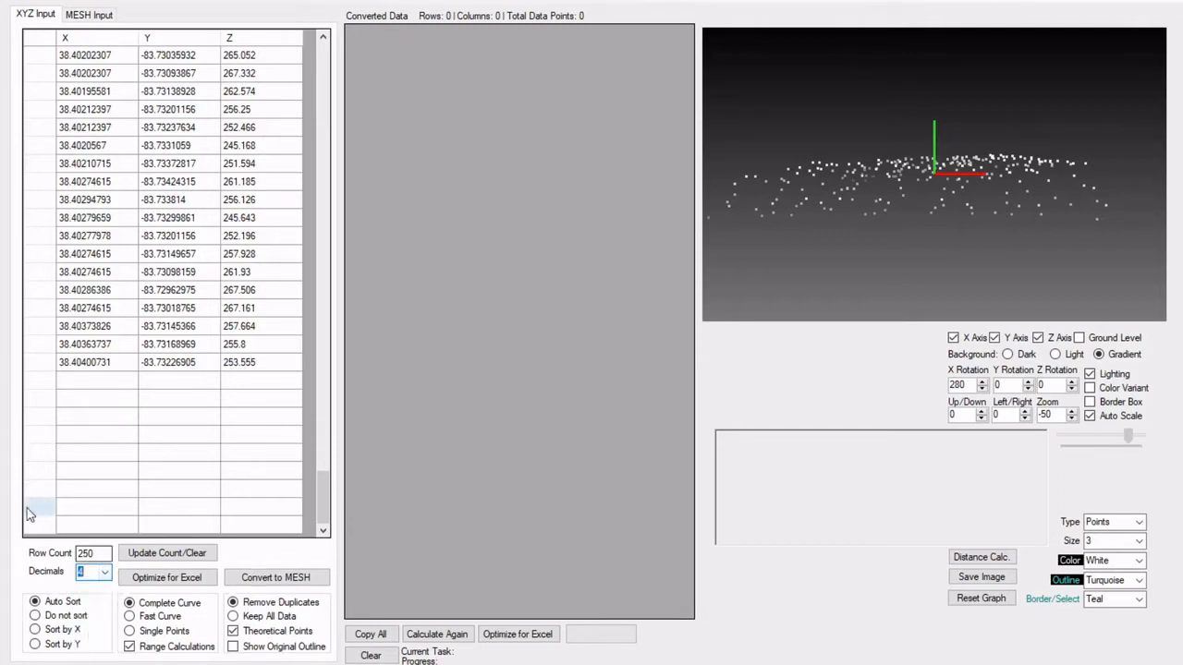
pyautogui.scroll(20, 155, 316)
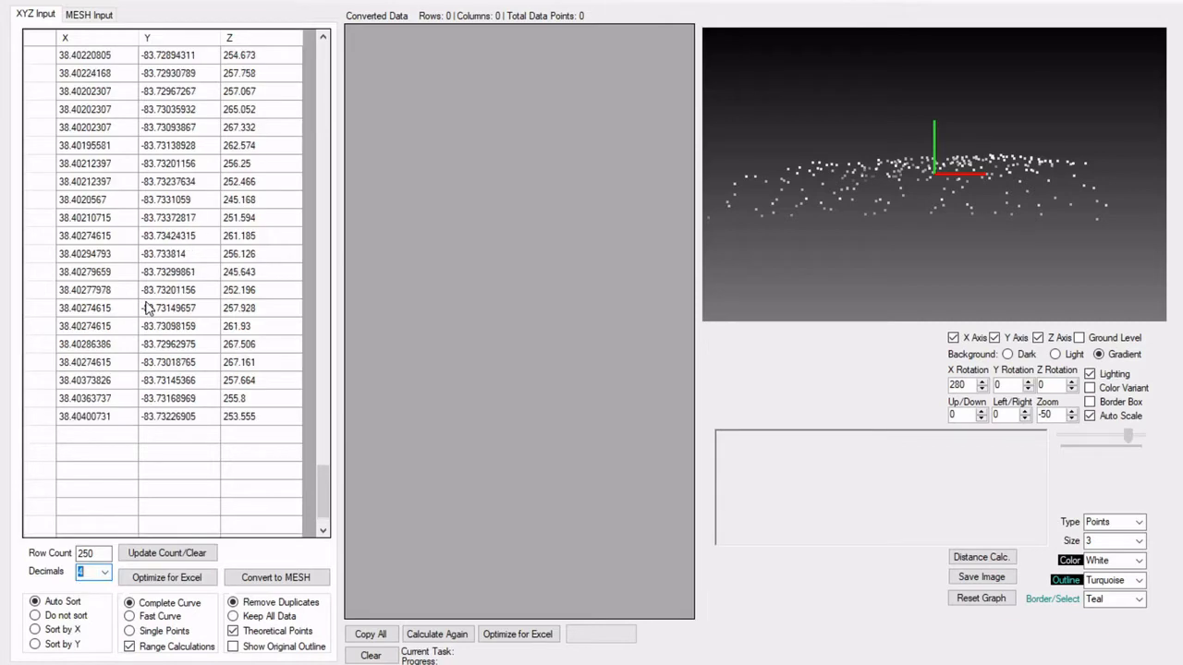
pyautogui.scroll(-10, 157, 288)
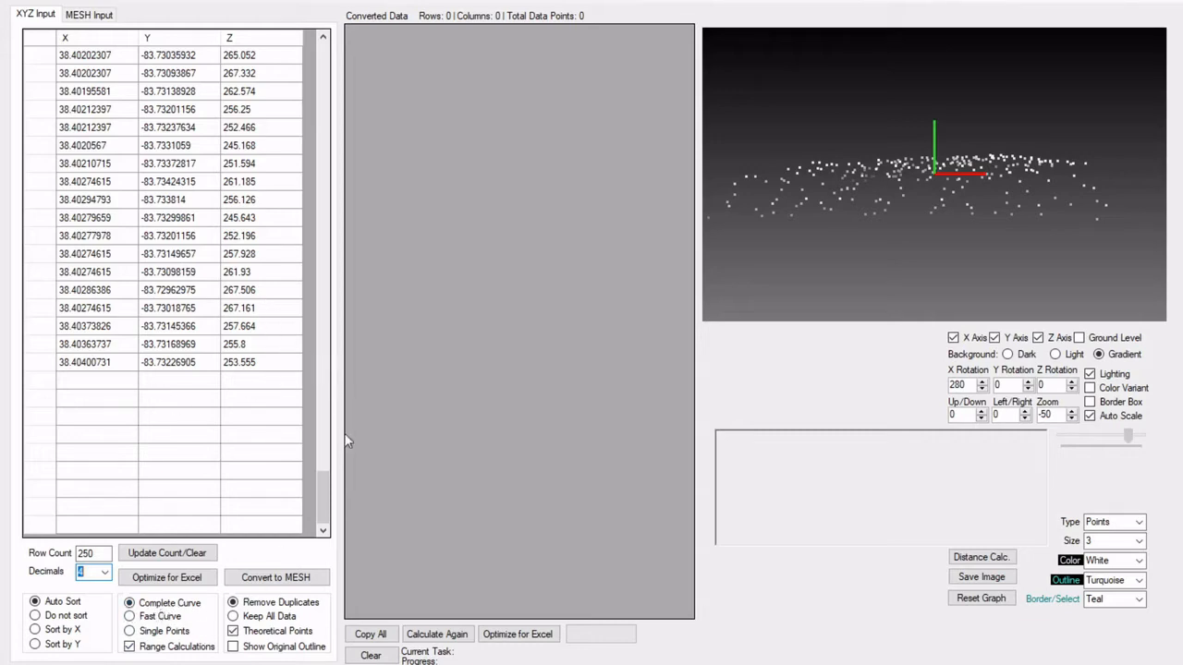
# Review the XYZ data from first to last row and set the calculation method to Single Points.
pyautogui.moveTo(323, 495); pyautogui.dragTo(330, 63)
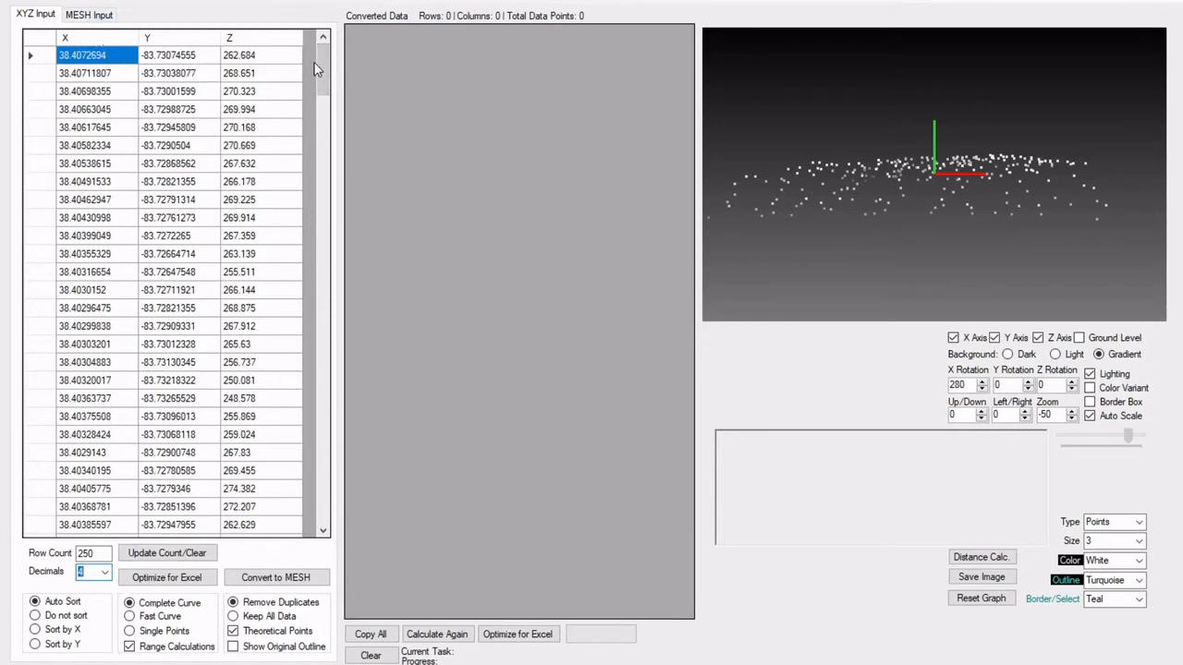
pyautogui.moveTo(319, 69); pyautogui.dragTo(328, 518)
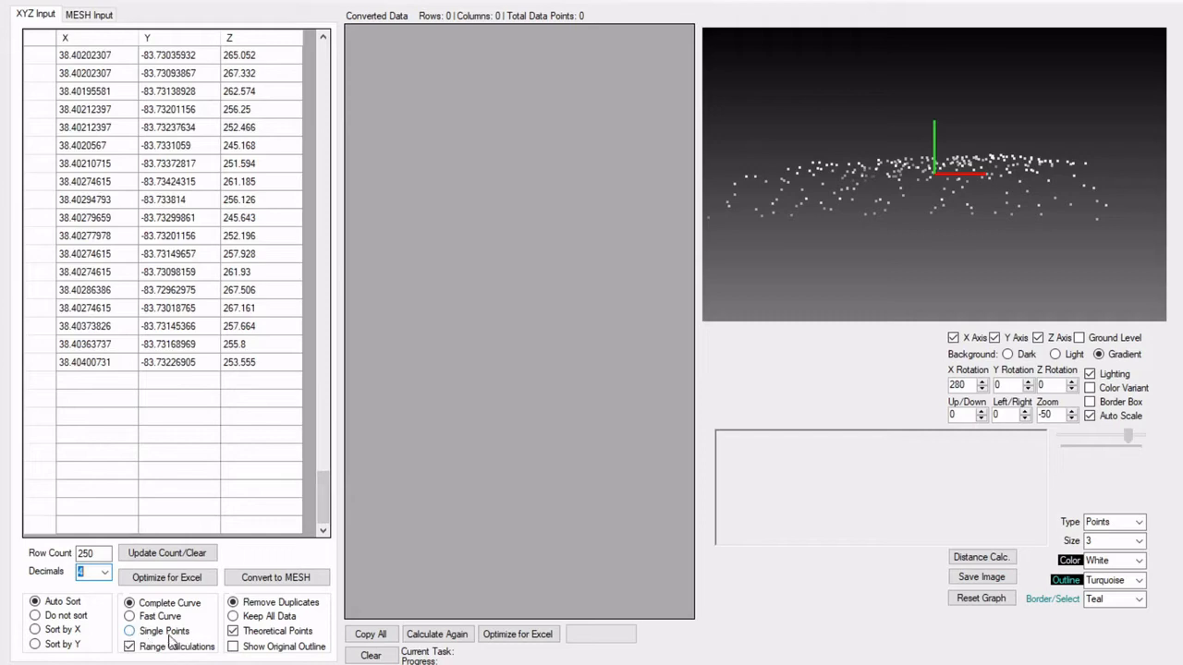
pyautogui.click(134, 636)
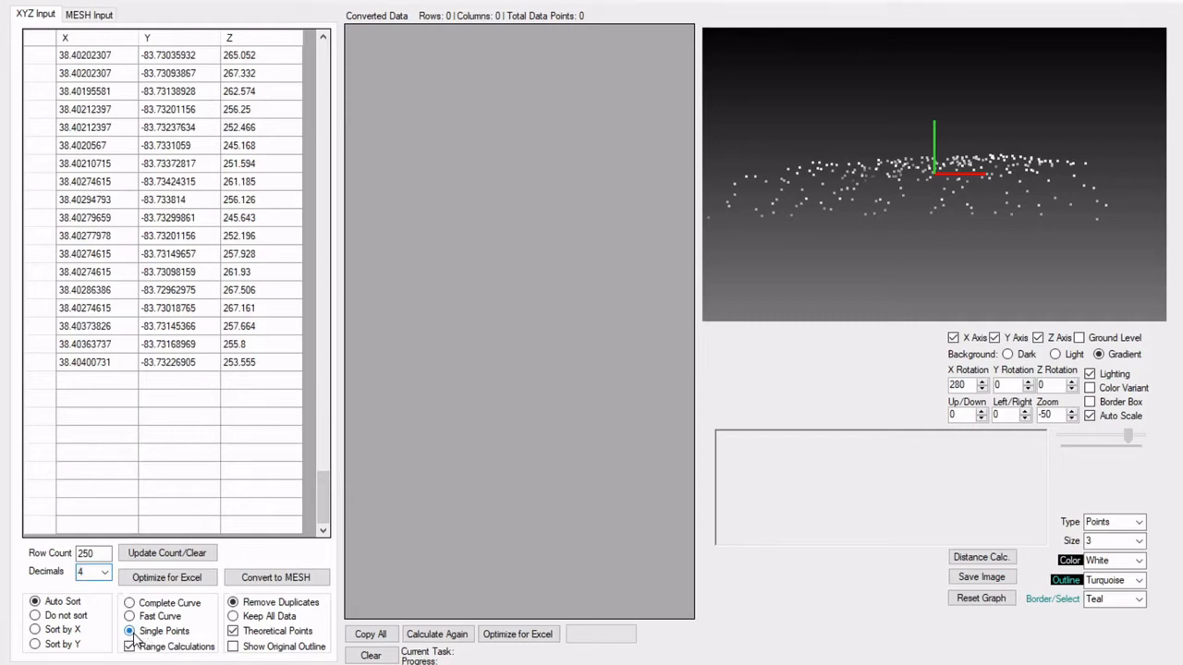
pyautogui.moveTo(319, 487); pyautogui.dragTo(333, 69)
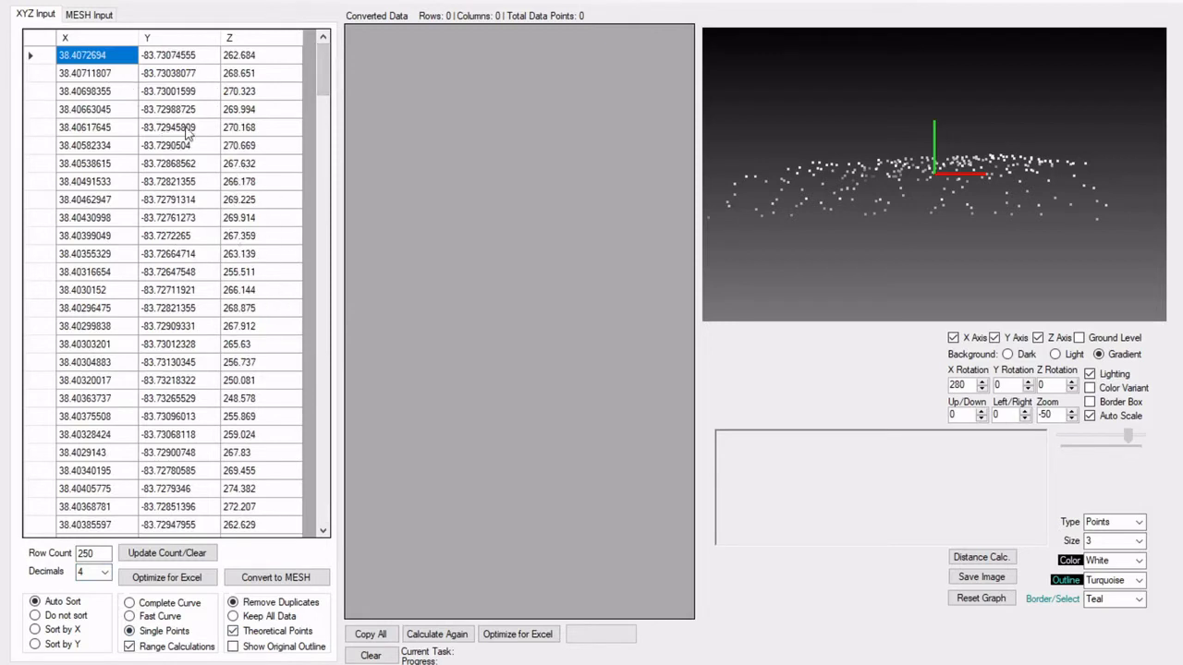
# Convert the XYZ data to a mesh with the Single Points method and review the converted grid from first to last column.
pyautogui.click(282, 579)
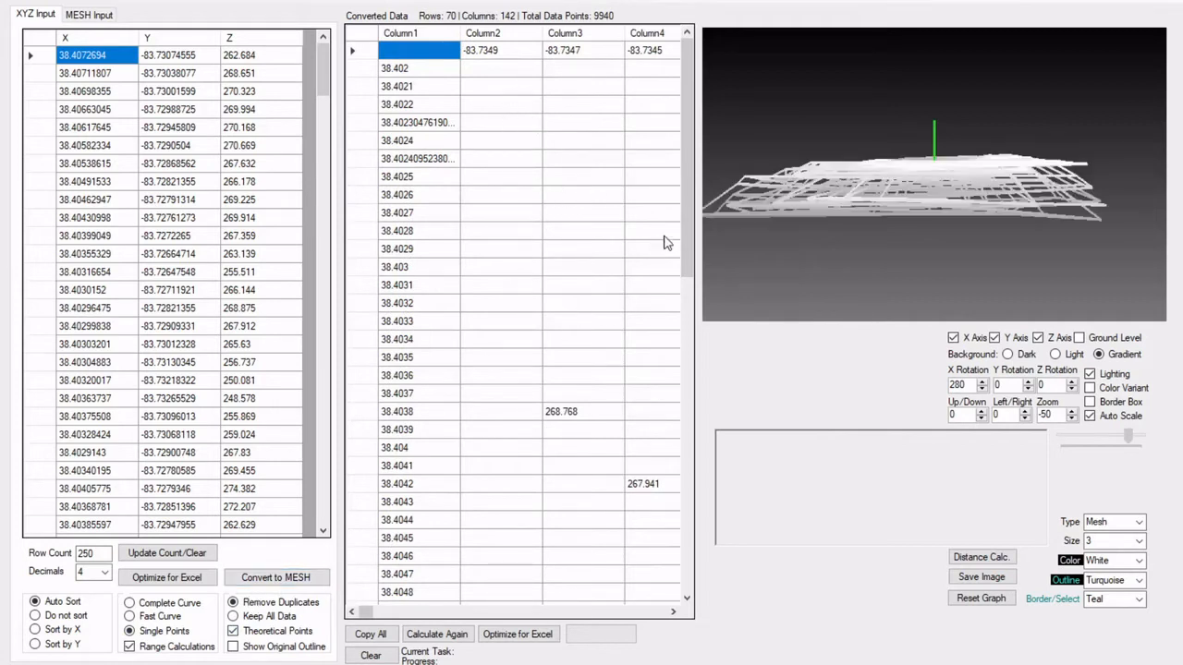
pyautogui.moveTo(687, 242); pyautogui.dragTo(713, 214)
pyautogui.moveTo(366, 613); pyautogui.dragTo(541, 613)
pyautogui.click(467, 249)
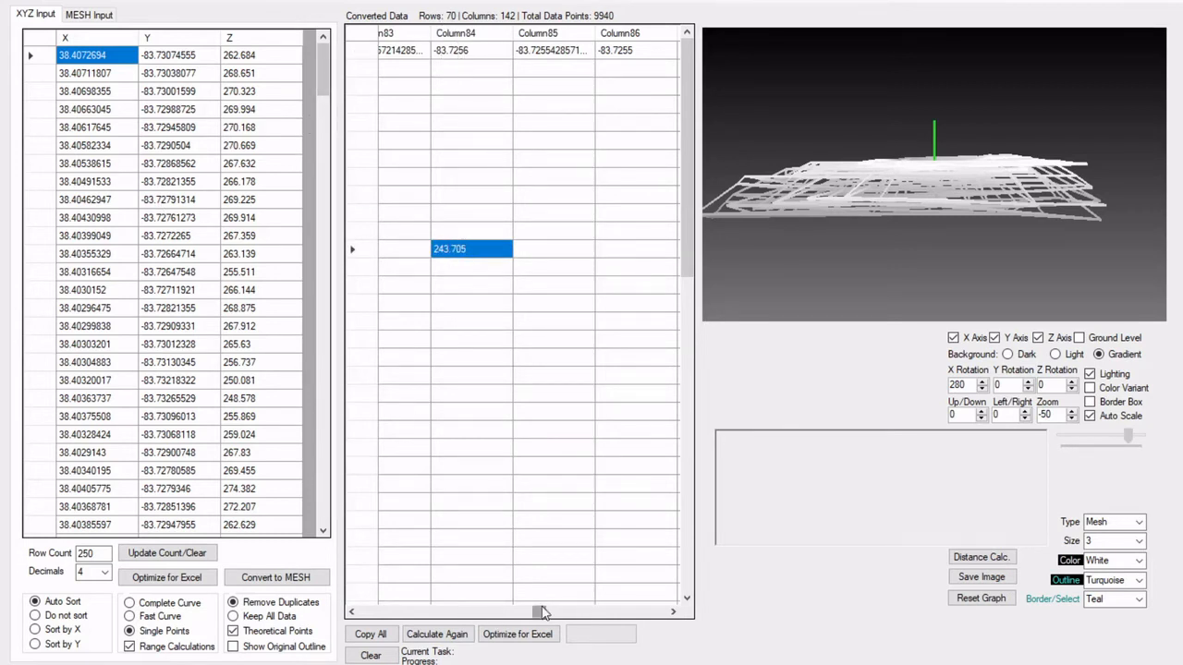
pyautogui.moveTo(543, 613); pyautogui.dragTo(667, 614)
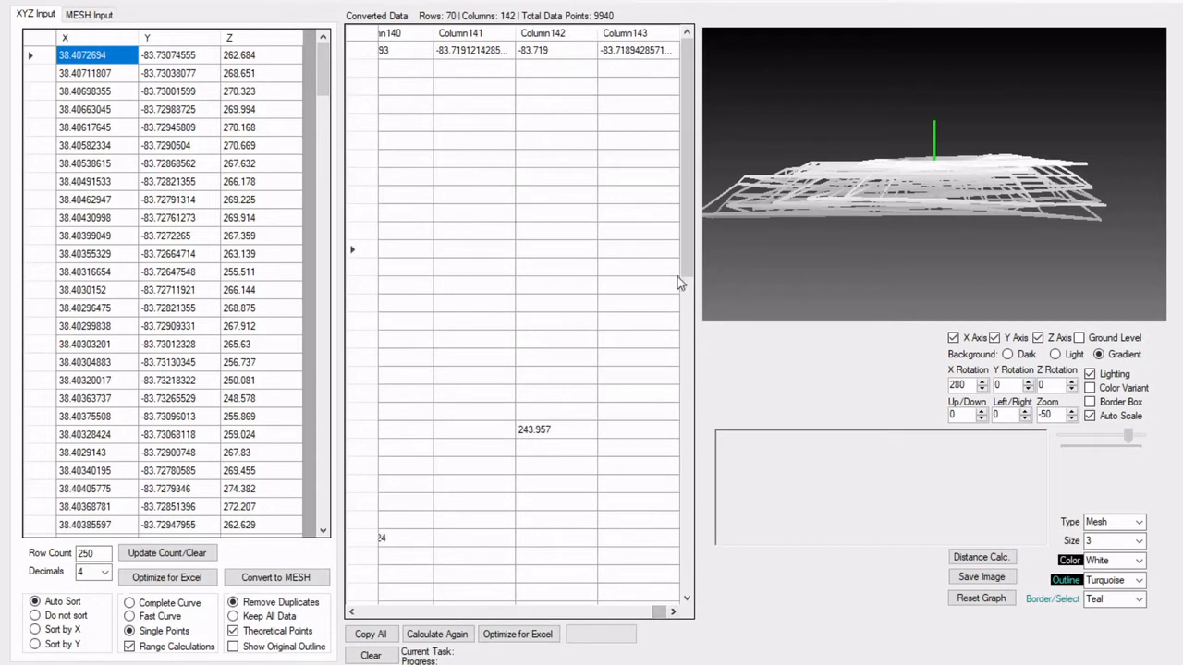
pyautogui.moveTo(685, 276); pyautogui.dragTo(707, 416)
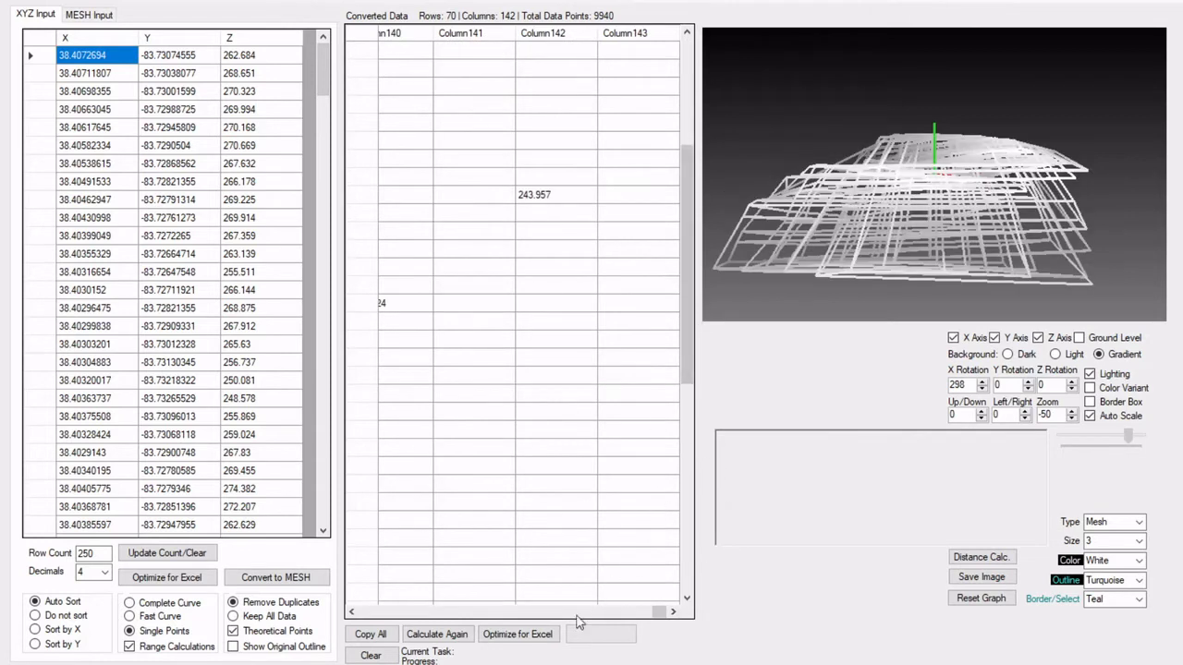
pyautogui.moveTo(660, 613); pyautogui.dragTo(357, 617)
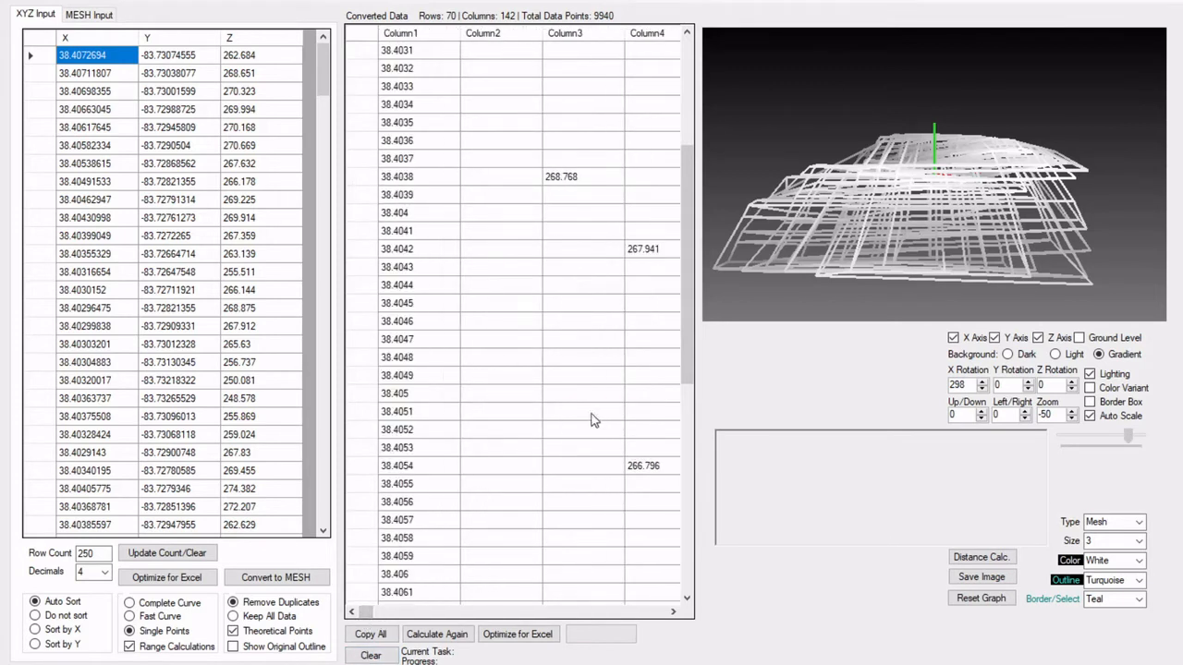
# Export the Single Points mesh to Excel as a 3-D surface with default options and switch to the Excel workbook.
pyautogui.click(83, 2)
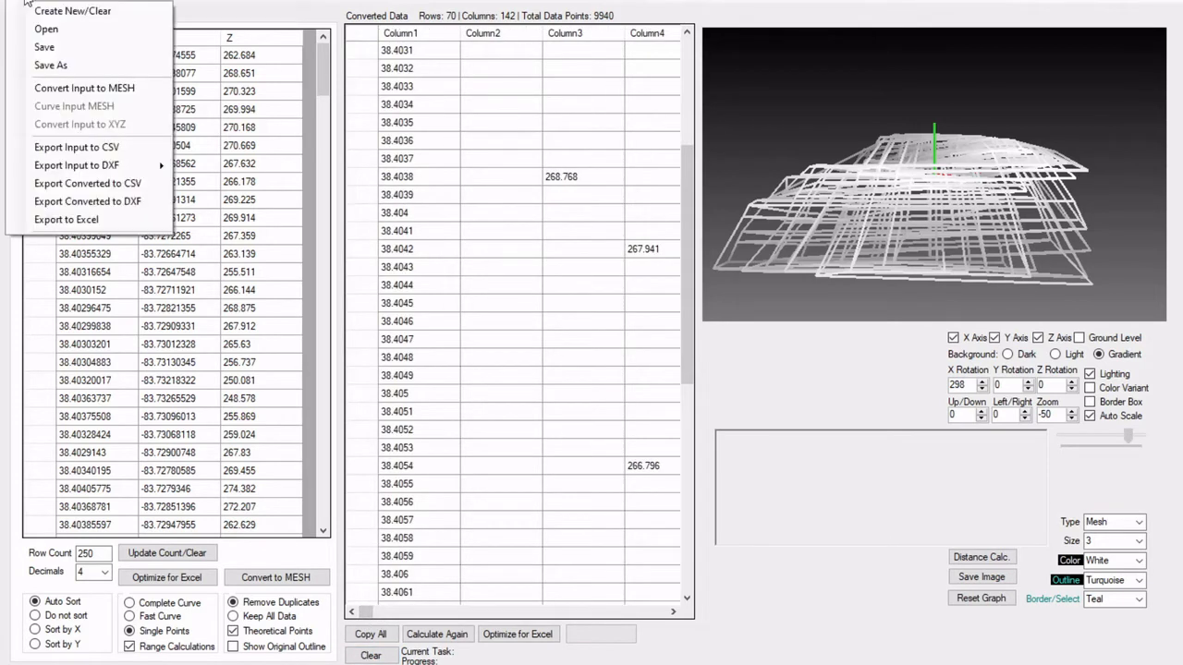
pyautogui.click(74, 219)
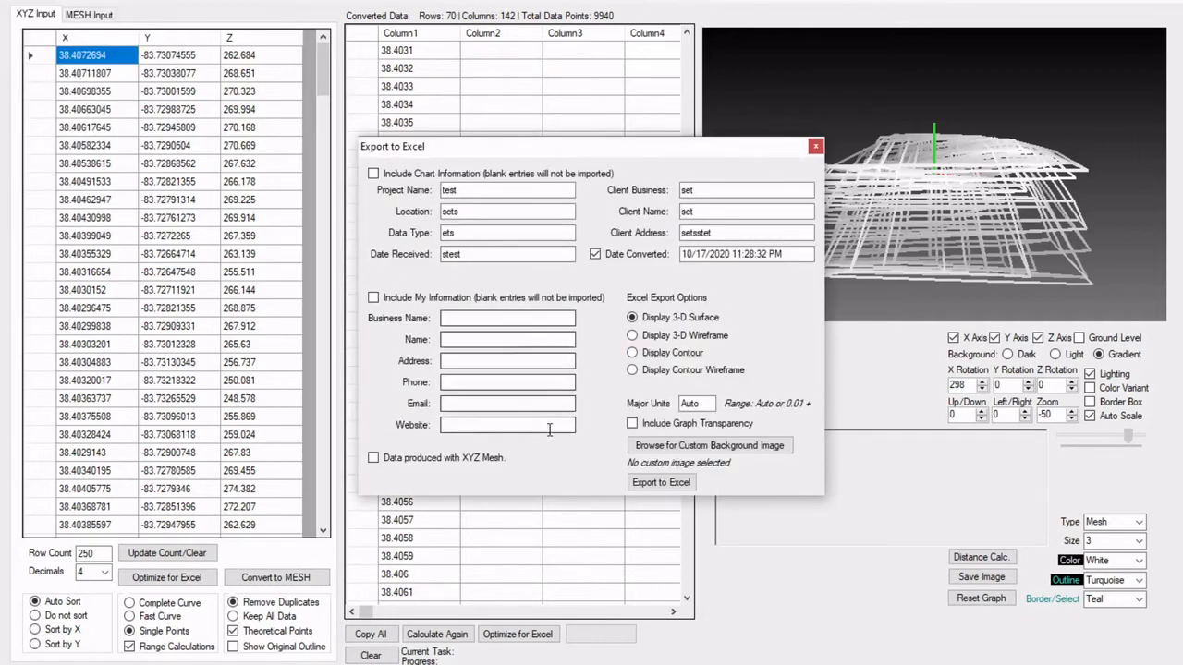
pyautogui.click(660, 487)
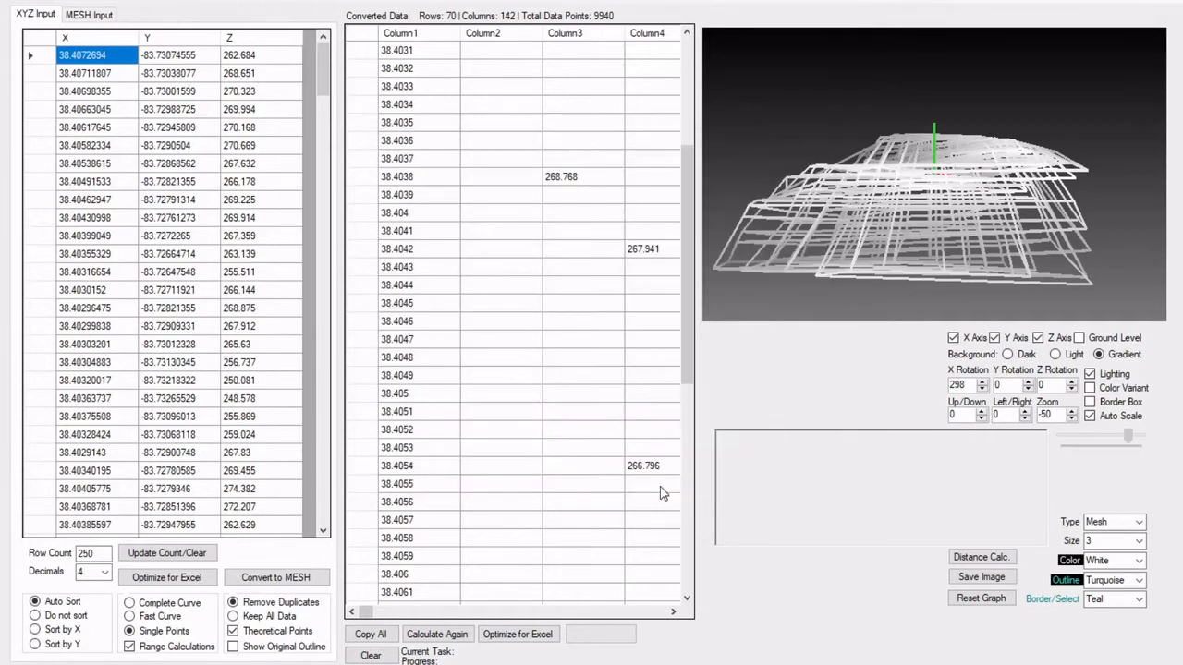
pyautogui.moveTo(555, 658)
pyautogui.click(621, 636)
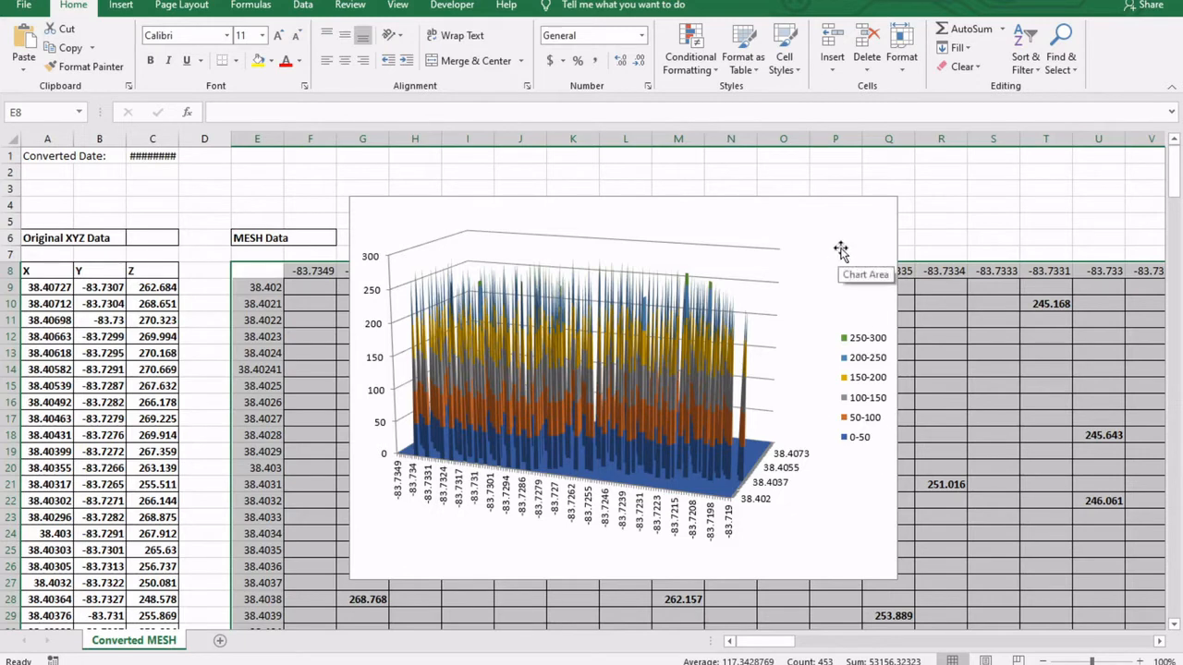
# Move the surface chart aside to inspect the sparse mesh cells, and close the workbook without saving.
pyautogui.click(873, 242)
pyautogui.moveTo(873, 243); pyautogui.dragTo(604, 193)
pyautogui.moveTo(783, 336); pyautogui.dragTo(1039, 448)
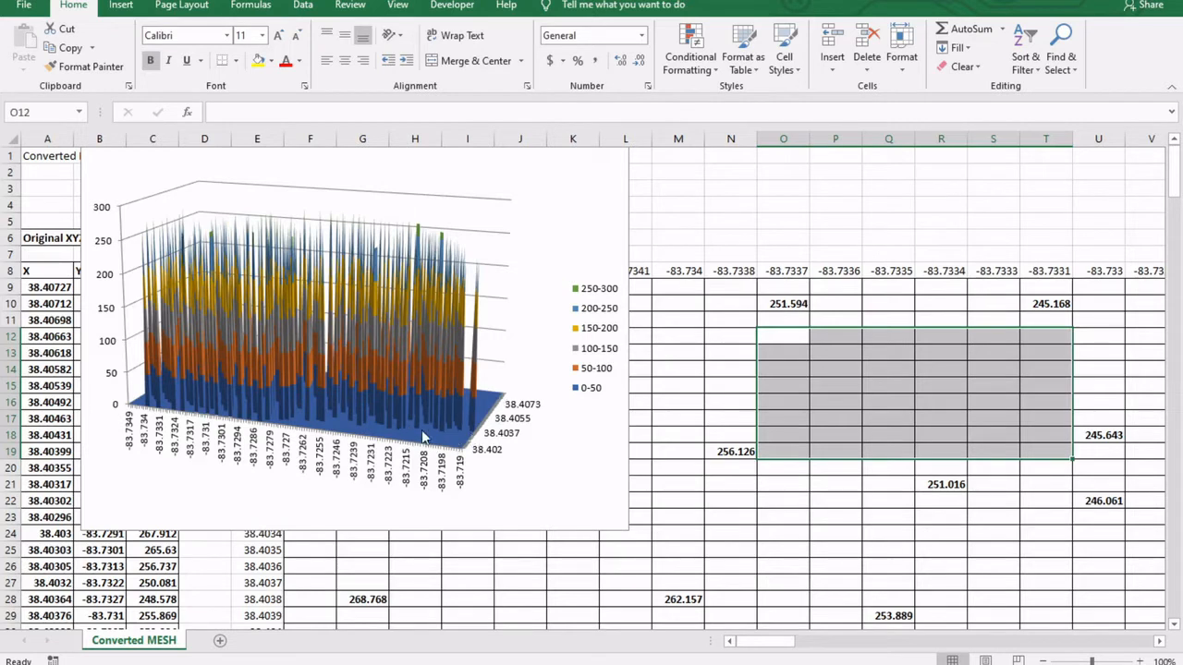
pyautogui.click(796, 381)
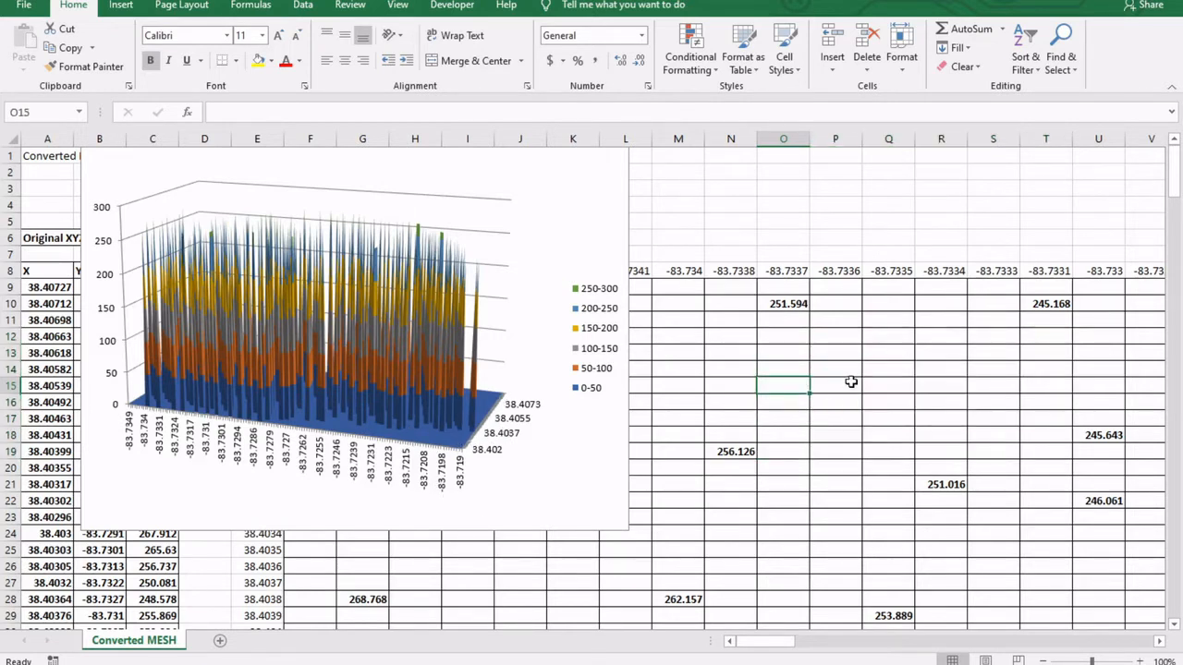
pyautogui.click(622, 172)
pyautogui.moveTo(623, 172); pyautogui.dragTo(803, 222)
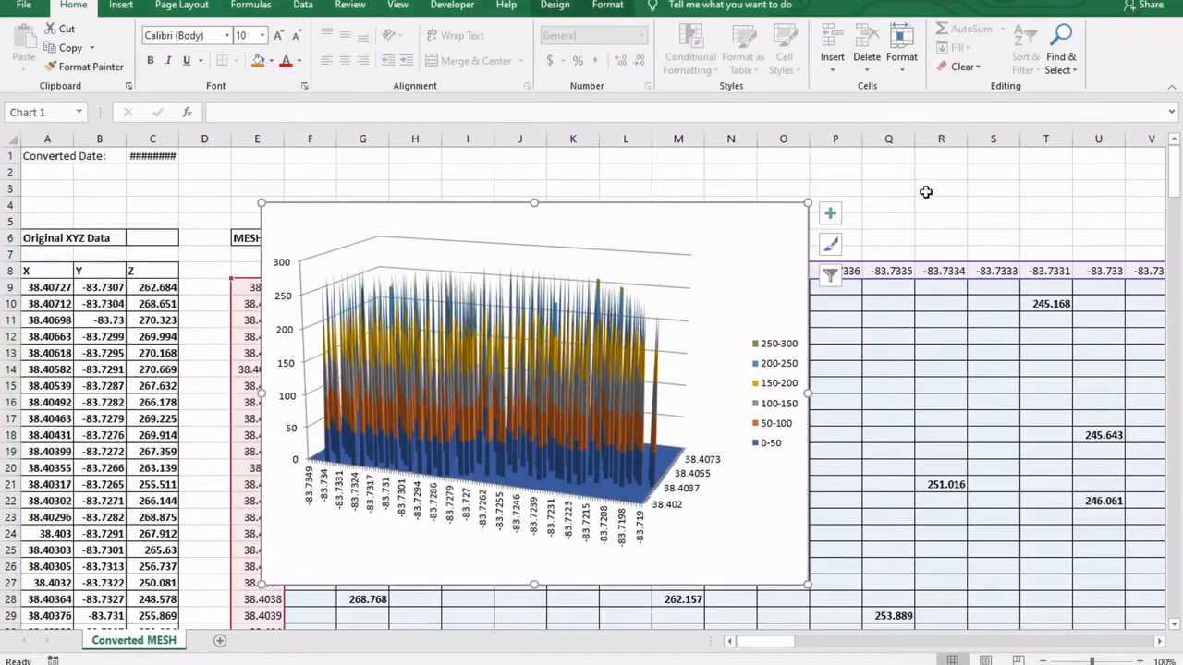
pyautogui.hotkey('ctrl', 'w')
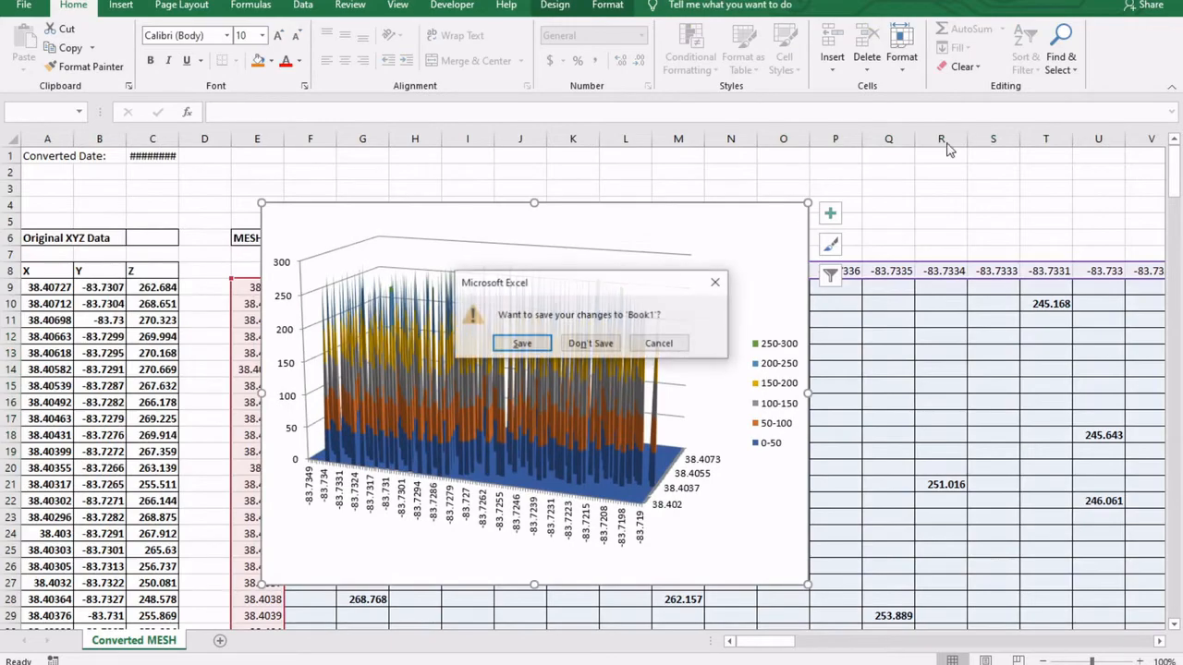
pyautogui.click(605, 345)
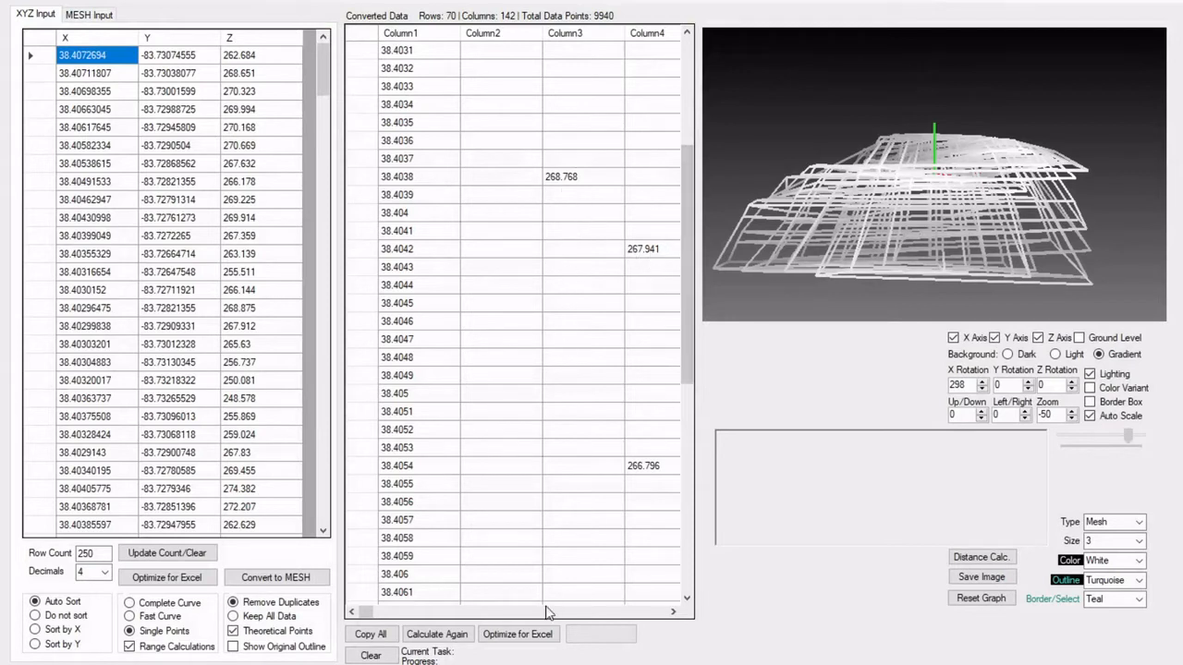
# Set the calculation method to Complete Curve, convert the XYZ data to a mesh and inspect the filled columns.
pyautogui.moveTo(366, 614)
pyautogui.mouseDown()
pyautogui.moveTo(388, 614)
pyautogui.moveTo(362, 623)
pyautogui.mouseUp()
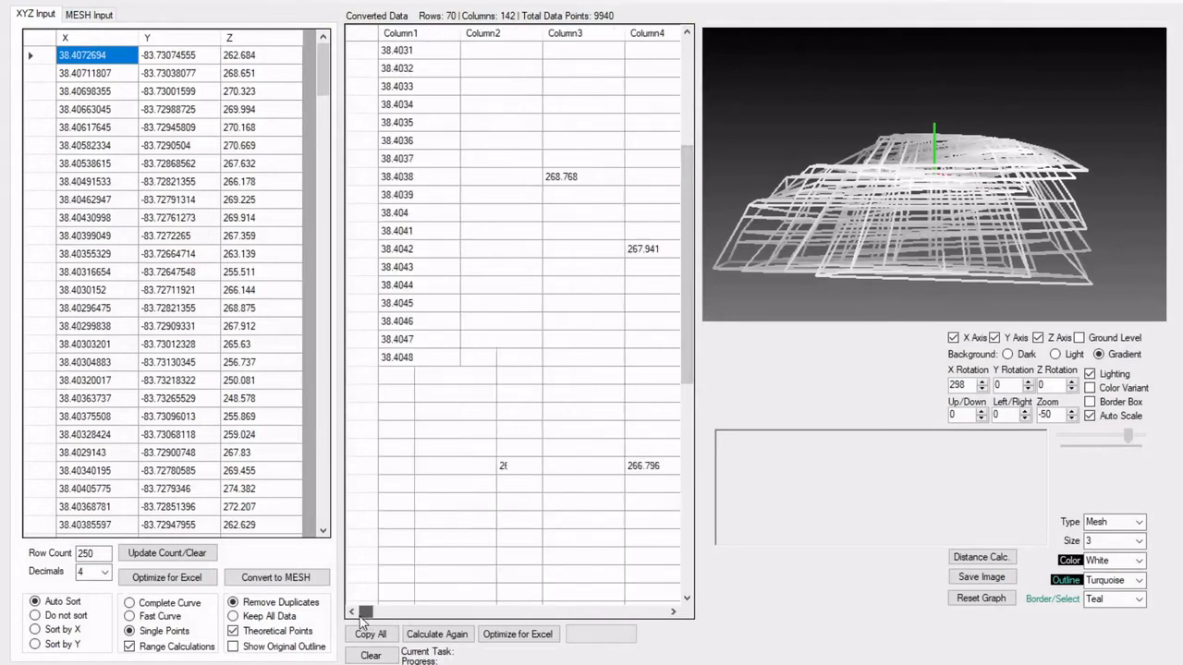
pyautogui.click(134, 605)
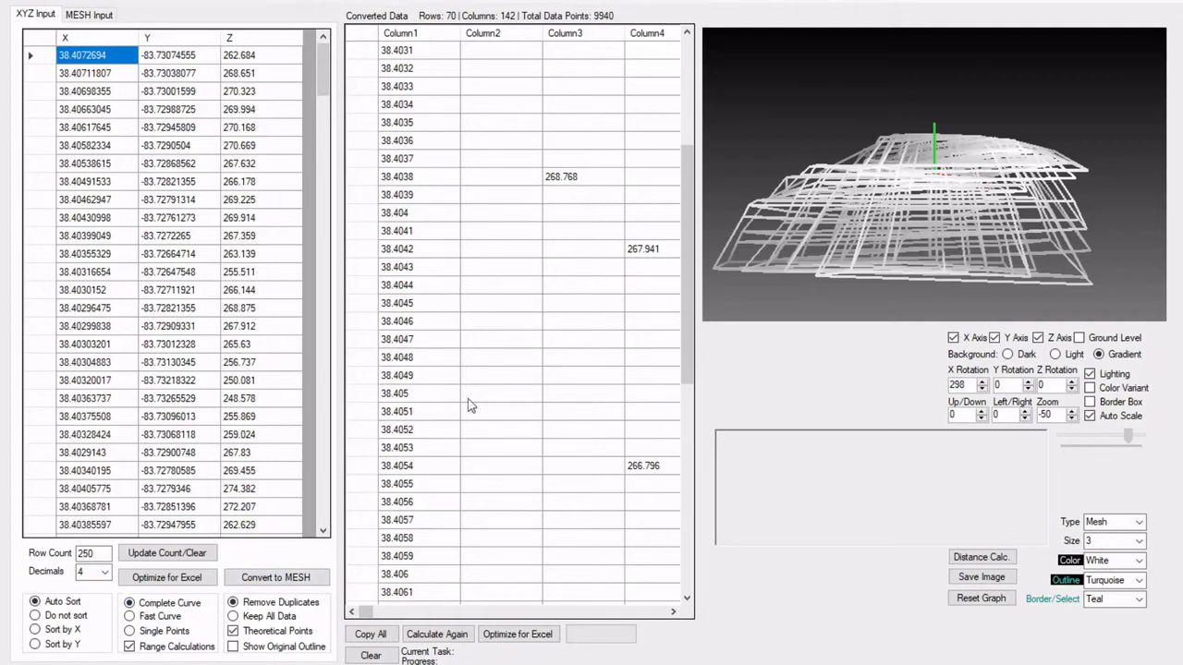
pyautogui.click(275, 578)
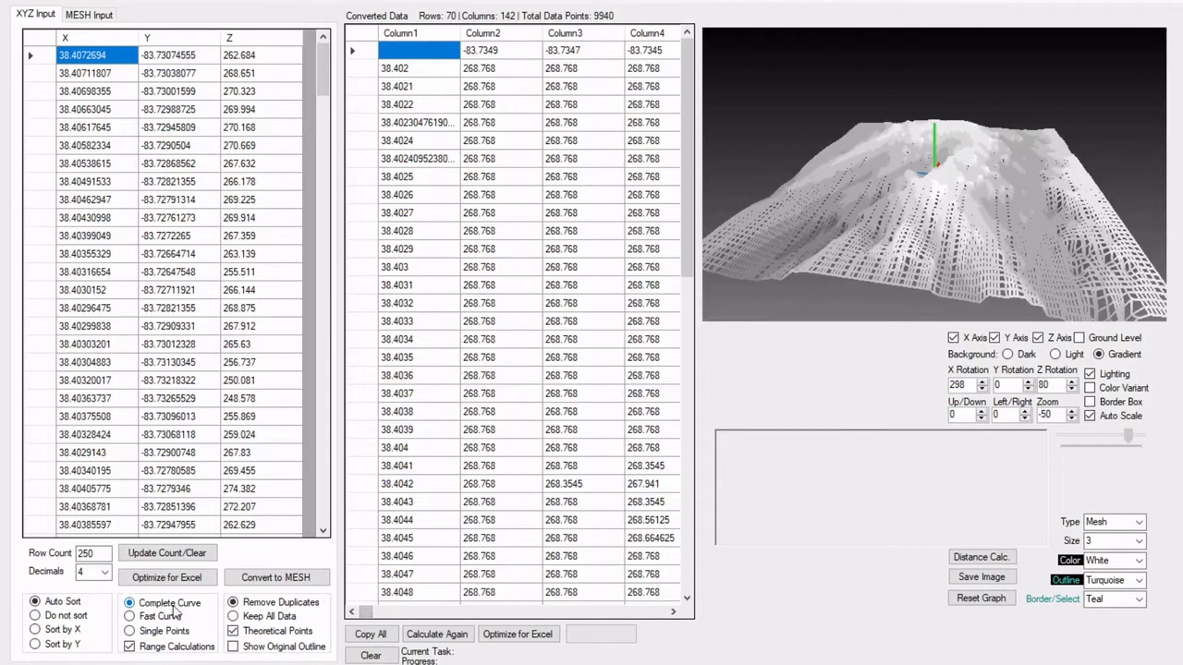
pyautogui.moveTo(366, 611); pyautogui.dragTo(394, 629)
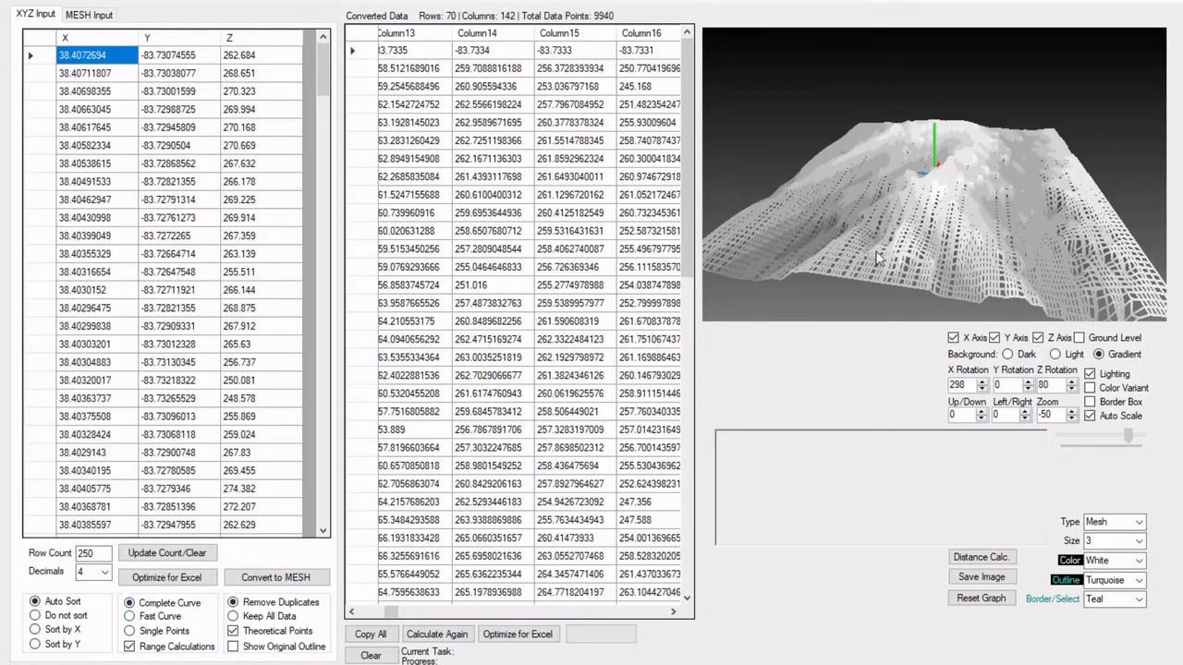
# Reconvert the data with the Fast Curve method and inspect the theoretical X values in Column1 of the converted grid.
pyautogui.click(130, 615)
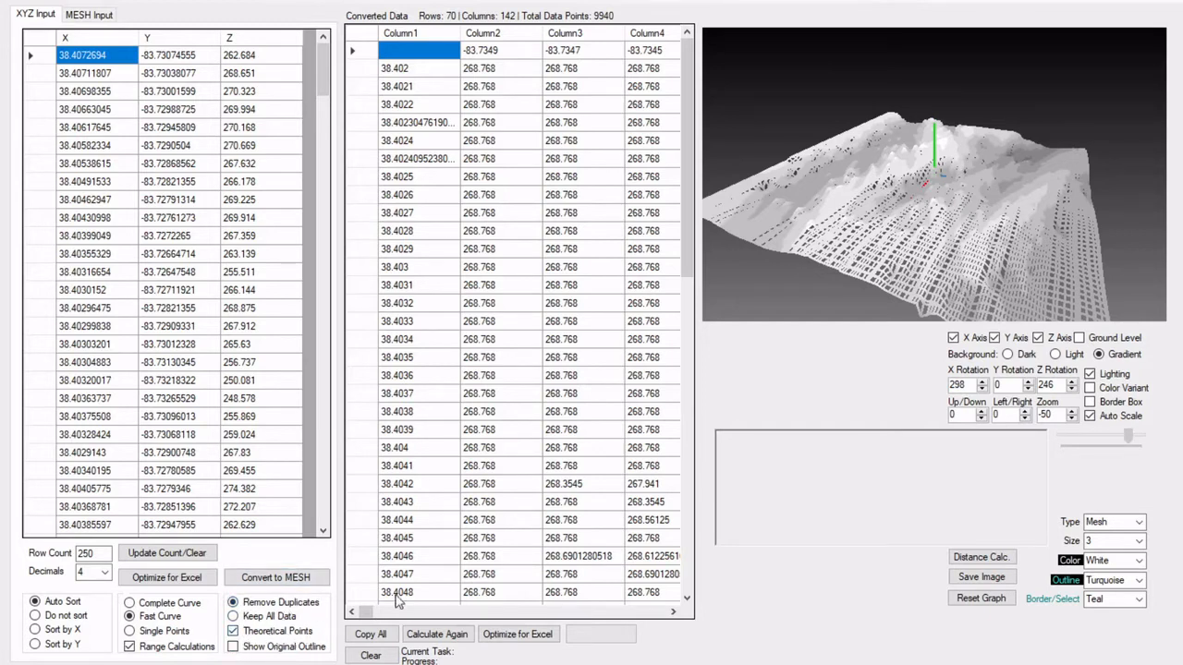
pyautogui.click(433, 125)
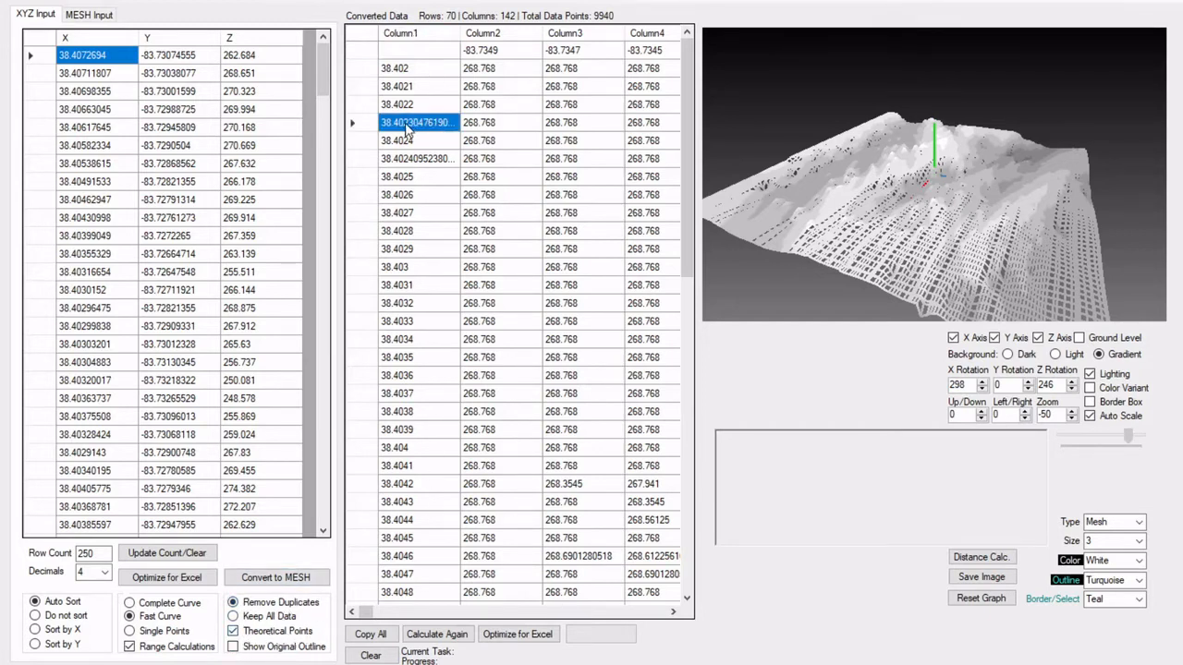
pyautogui.click(423, 161)
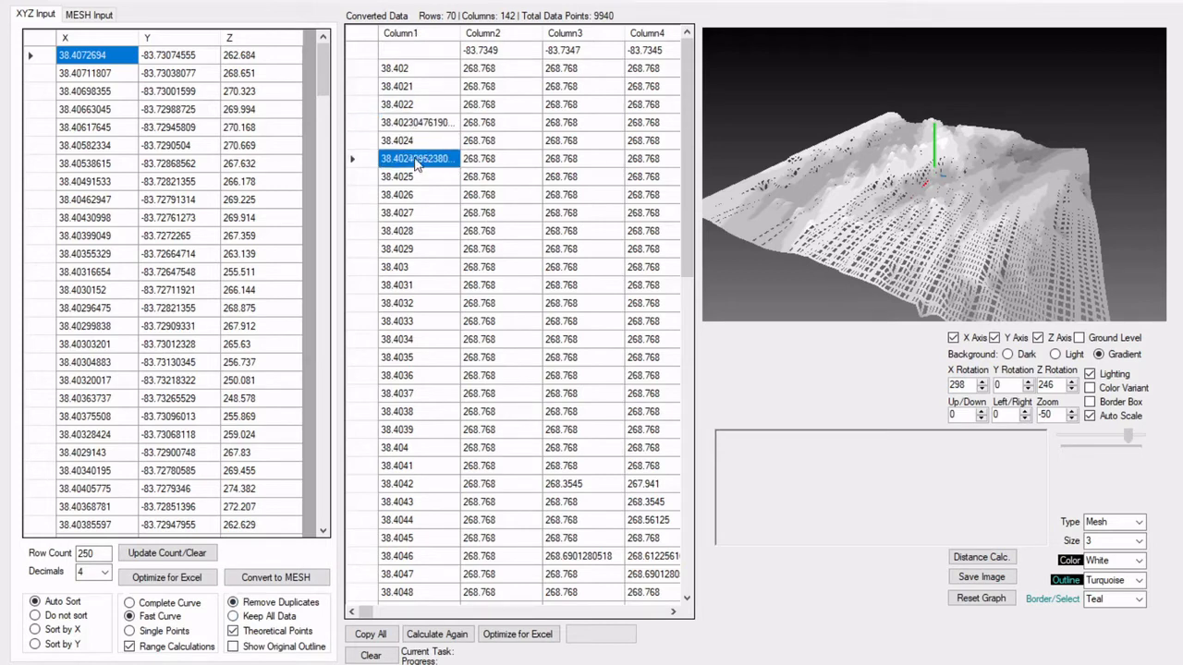
pyautogui.click(438, 129)
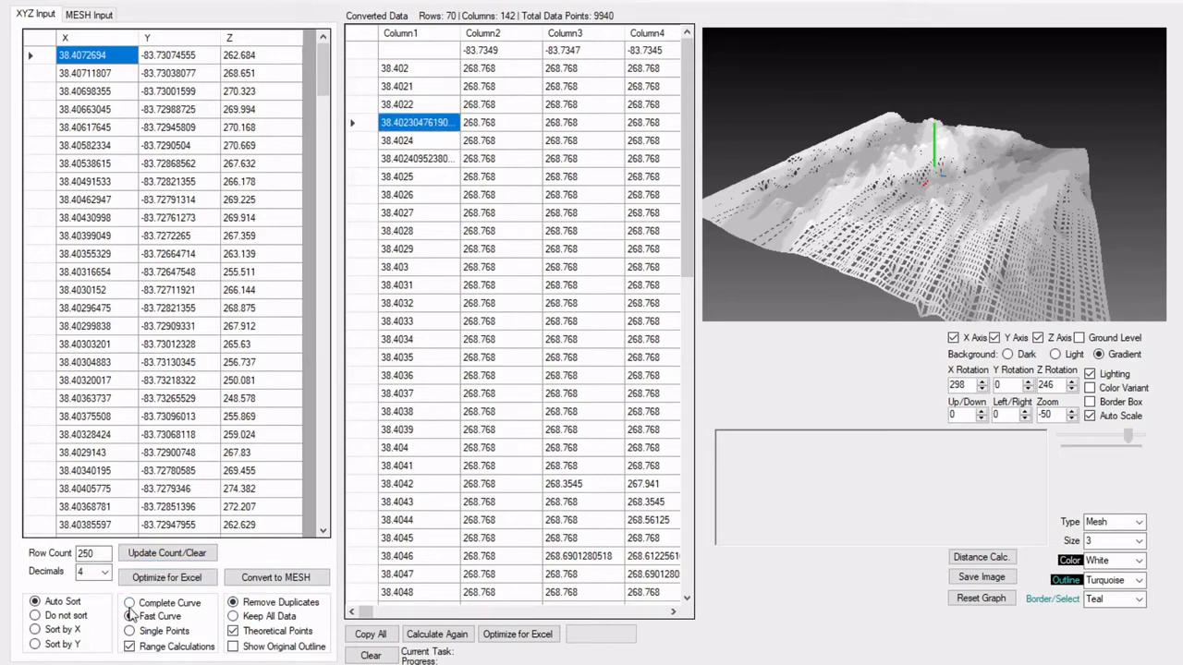
# Reconvert the XYZ data using Complete Curve with Theoretical Points disabled, and inspect the mesh up close in the 3D preview.
pyautogui.click(129, 602)
pyautogui.scroll(-15, 472, 268)
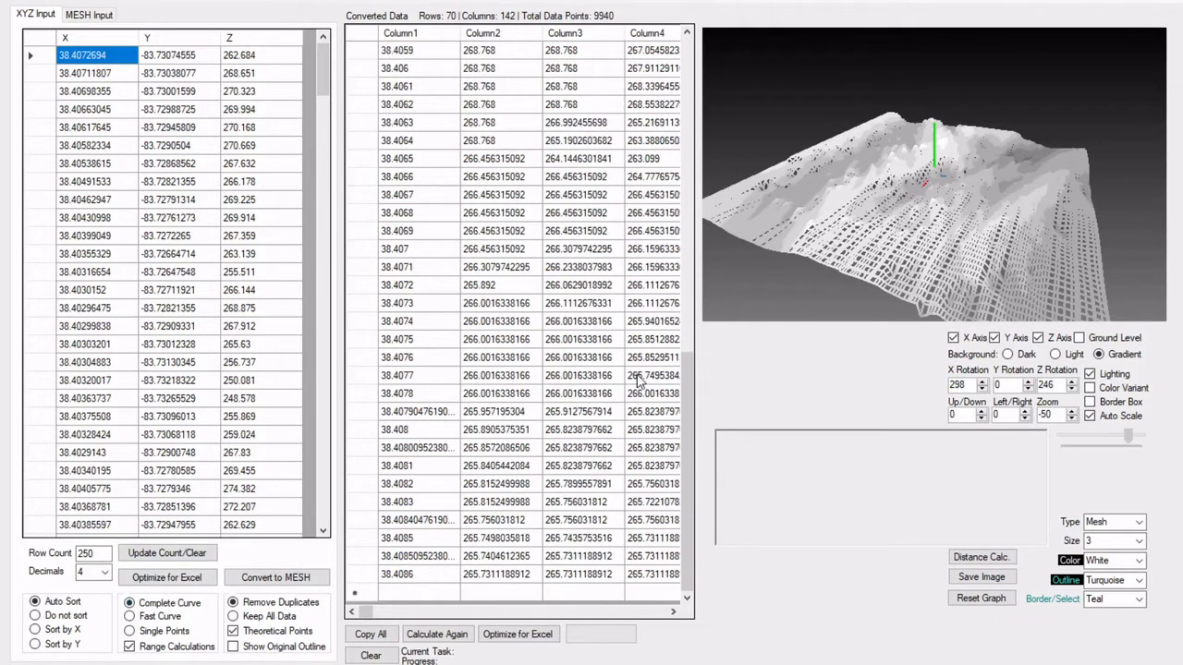
pyautogui.moveTo(902, 235); pyautogui.dragTo(888, 255)
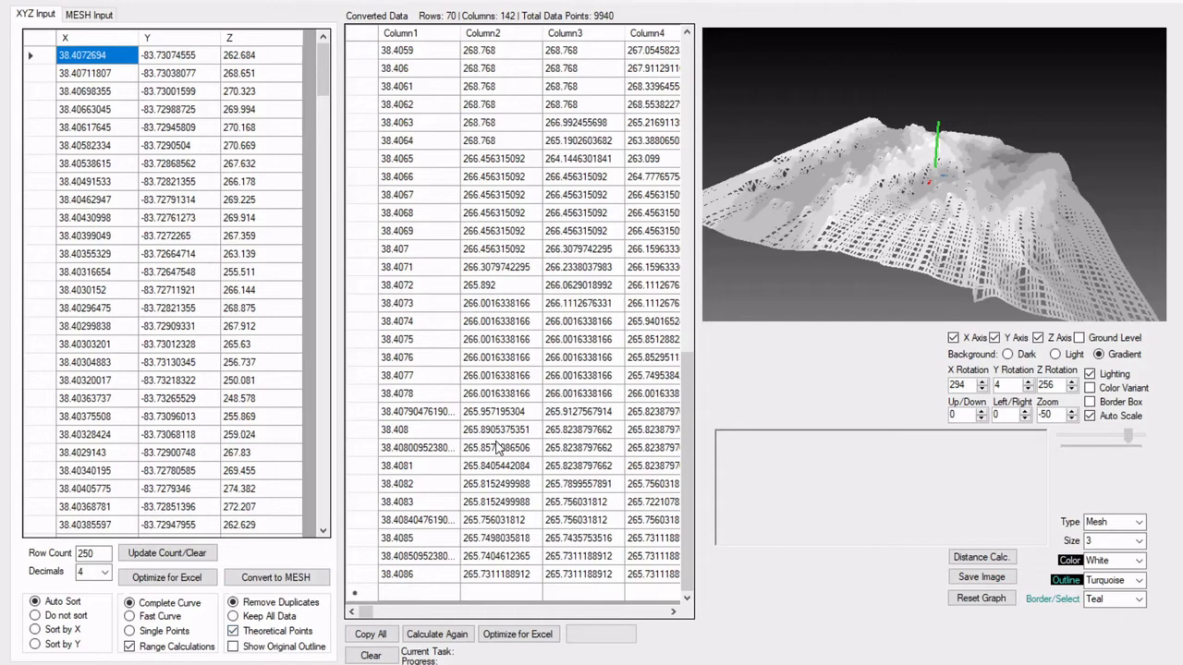
pyautogui.click(233, 631)
pyautogui.click(281, 582)
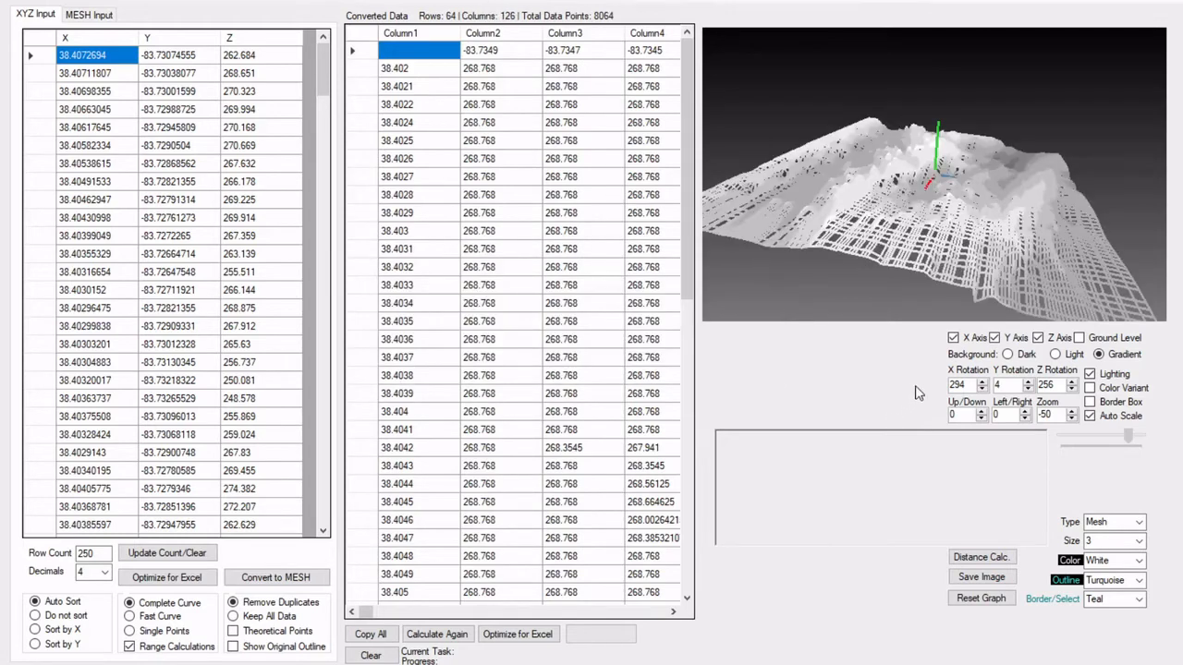
pyautogui.moveTo(914, 251)
pyautogui.mouseDown()
pyautogui.moveTo(836, 273)
pyautogui.moveTo(852, 281)
pyautogui.moveTo(874, 262)
pyautogui.moveTo(933, 183)
pyautogui.moveTo(910, 233)
pyautogui.mouseUp()
pyautogui.scroll(11, 870, 258)
pyautogui.scroll(-8, 892, 268)
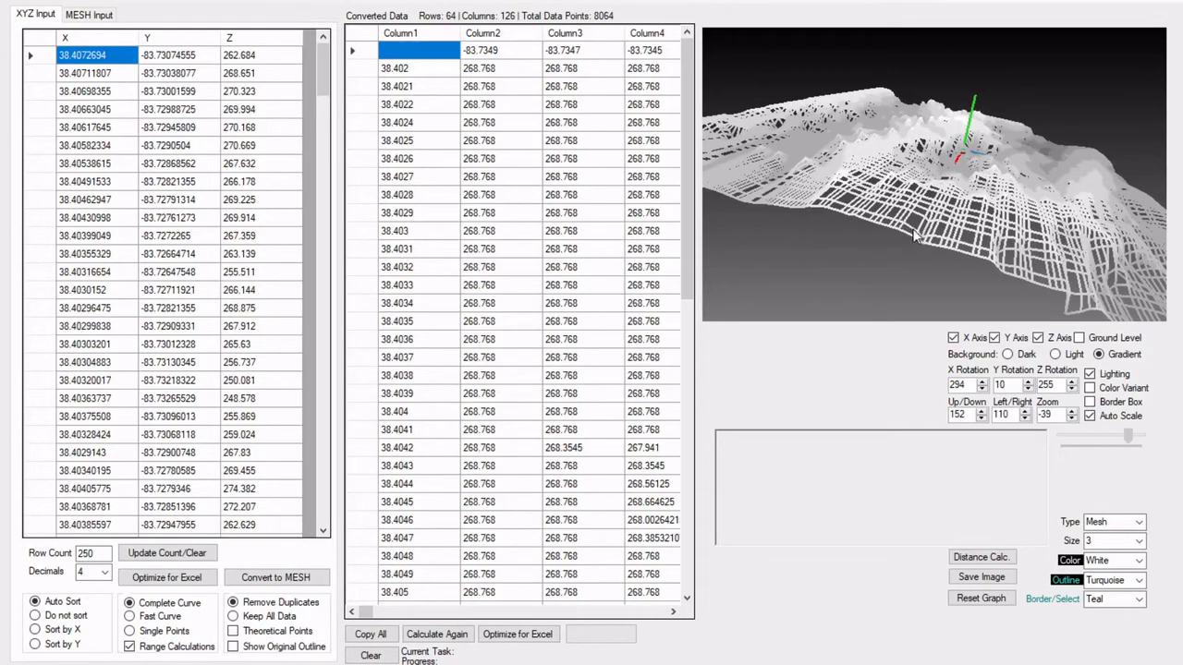
pyautogui.scroll(3, 922, 242)
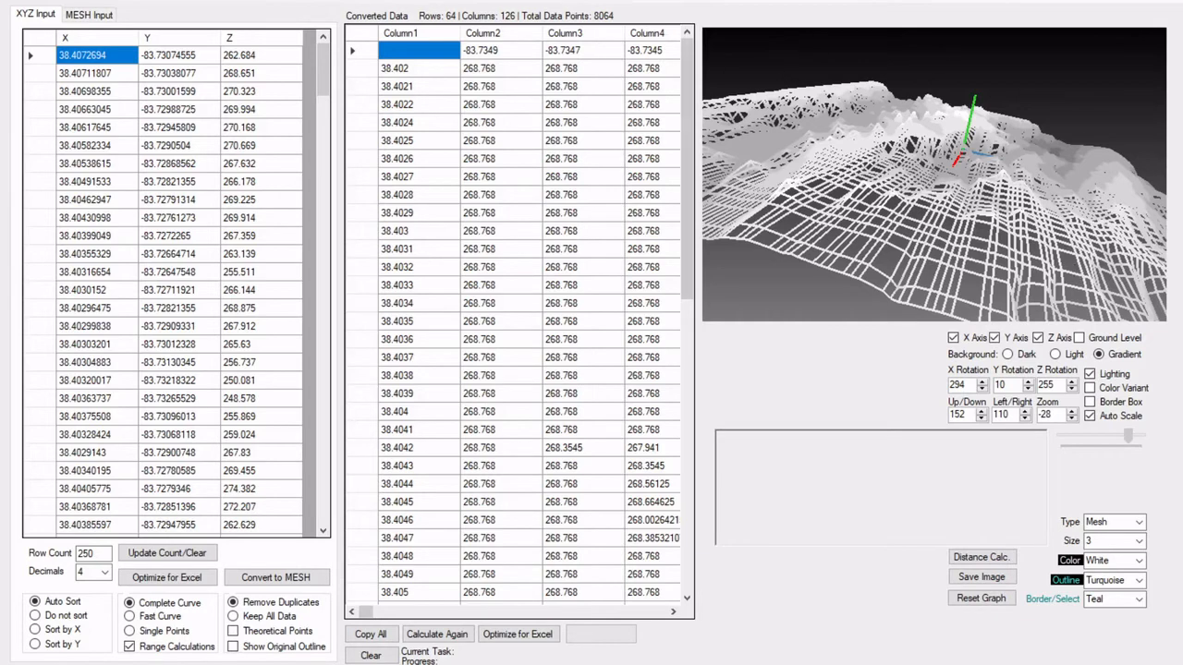
# Open the Excel export options for the converted mesh and include both the chart information and the exporter's own information.
pyautogui.click(28, 8)
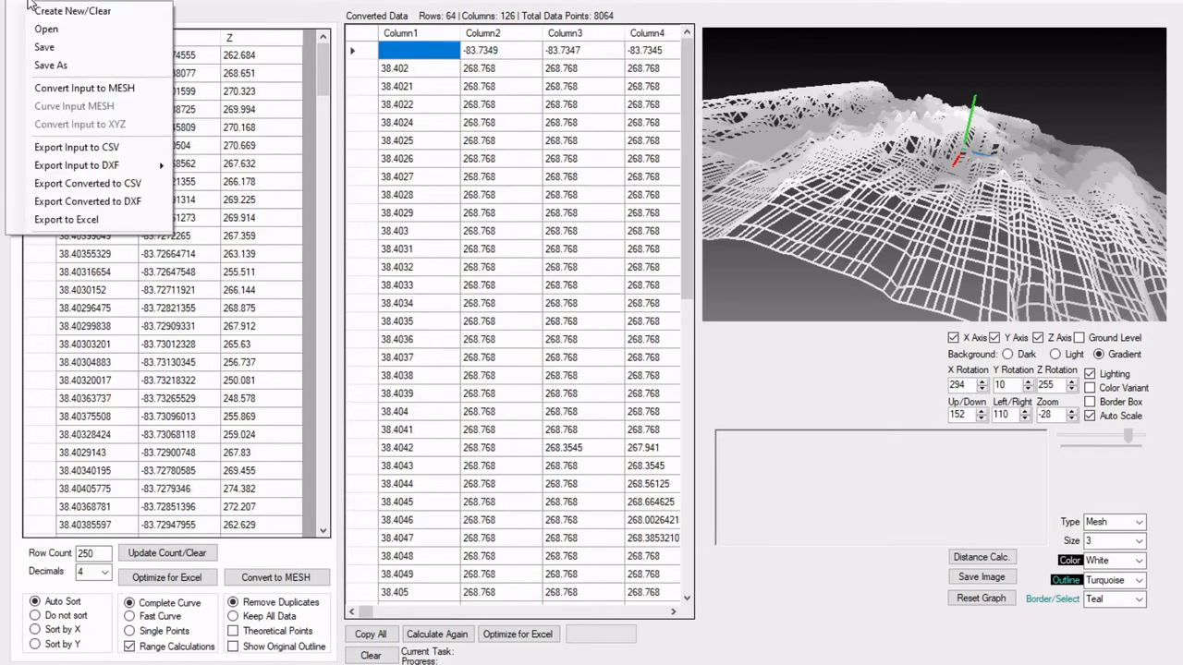
pyautogui.click(56, 221)
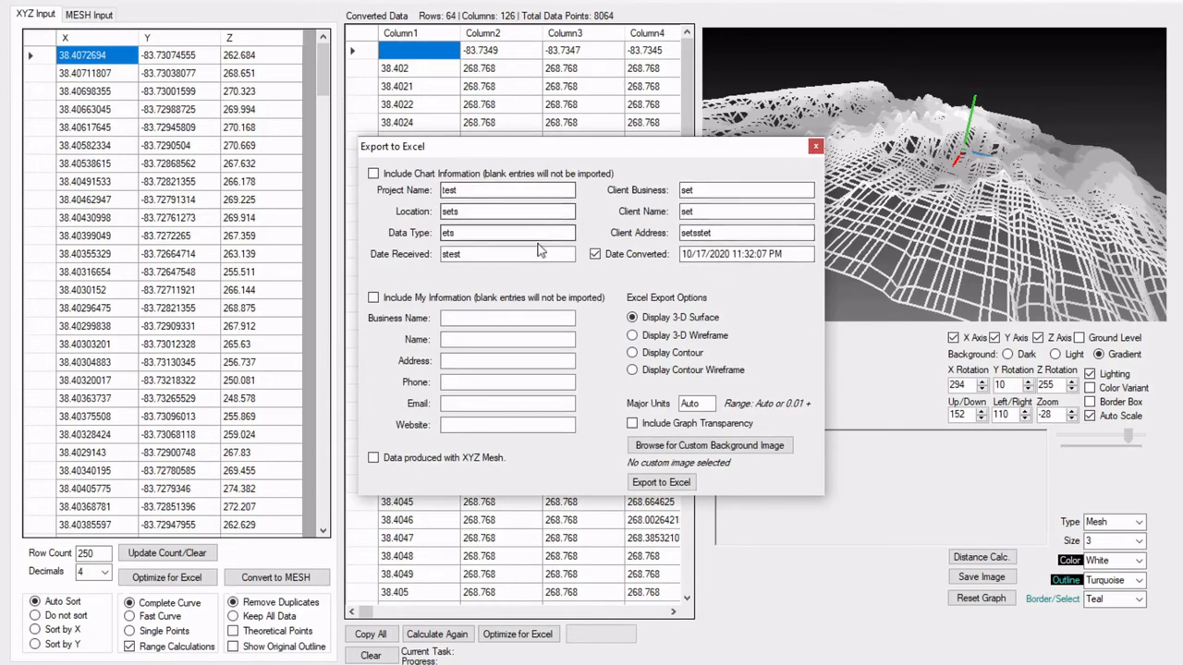
pyautogui.click(373, 174)
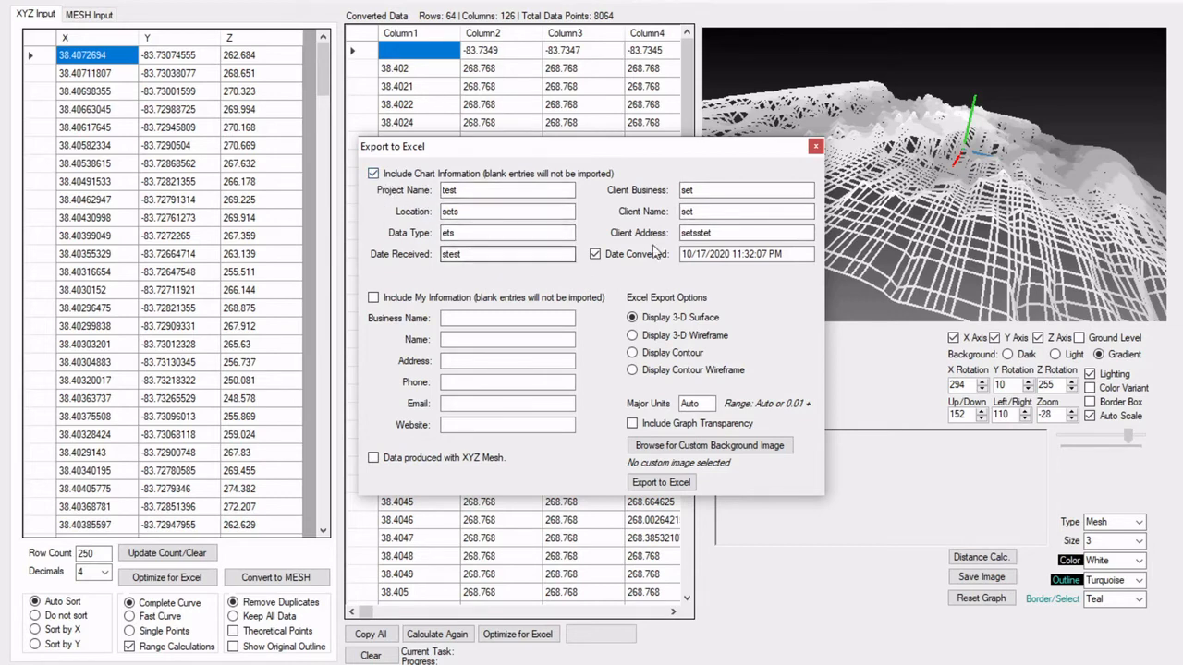
pyautogui.click(373, 297)
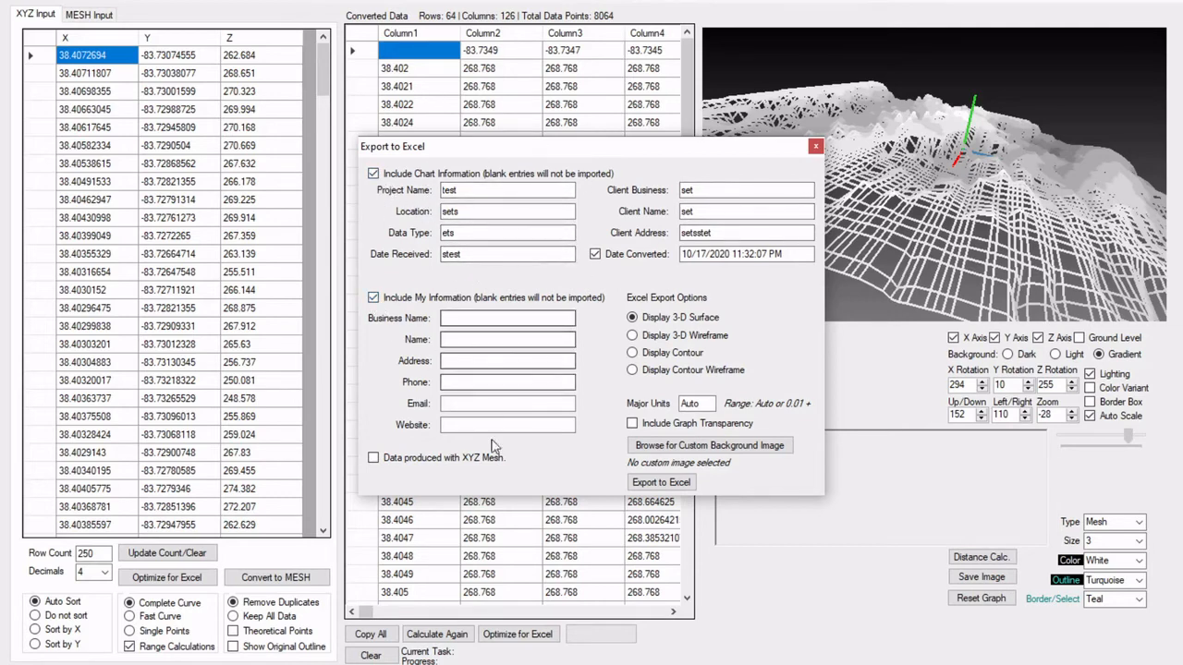
pyautogui.click(373, 297)
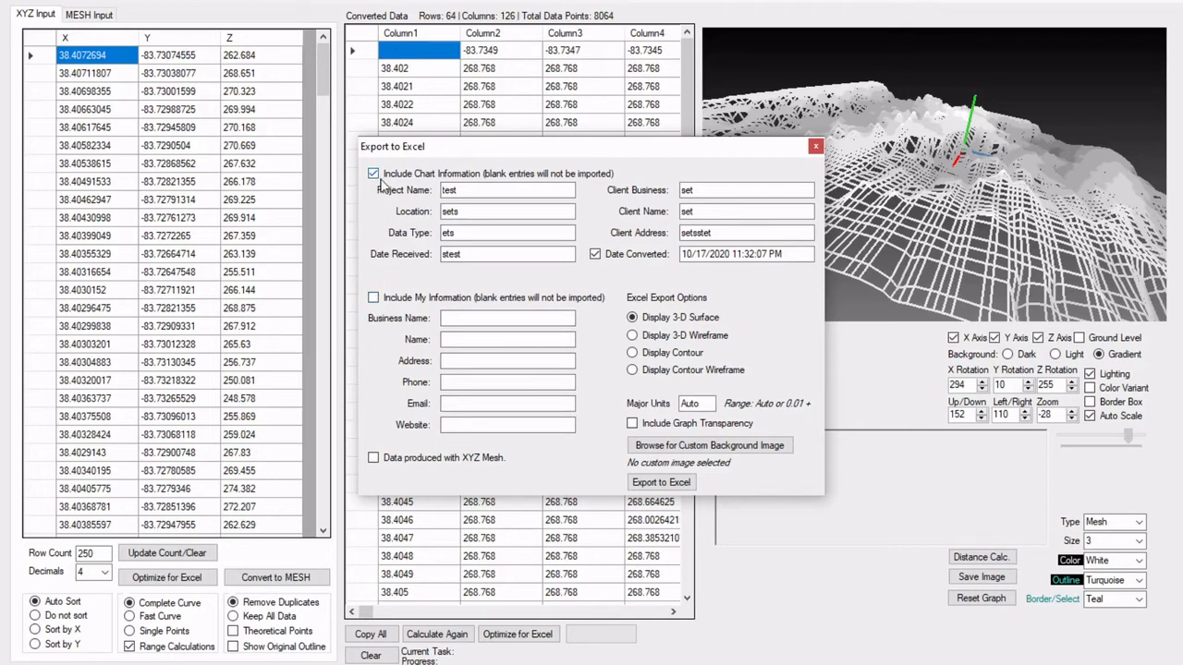
pyautogui.click(373, 174)
pyautogui.click(373, 297)
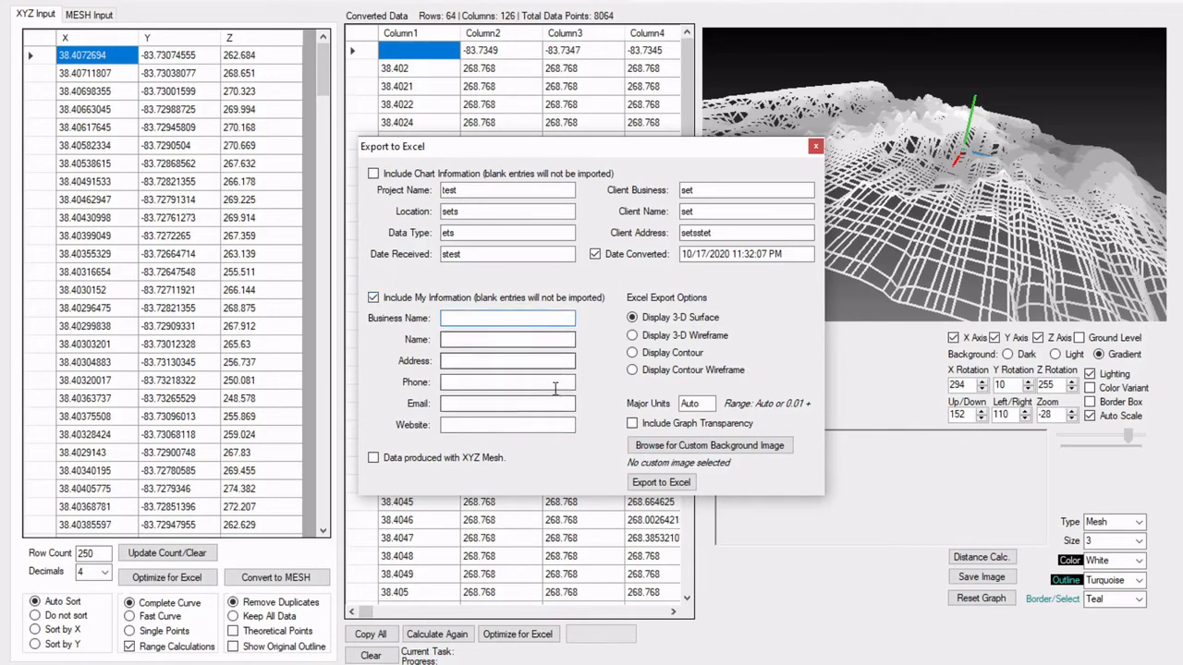
pyautogui.click(372, 172)
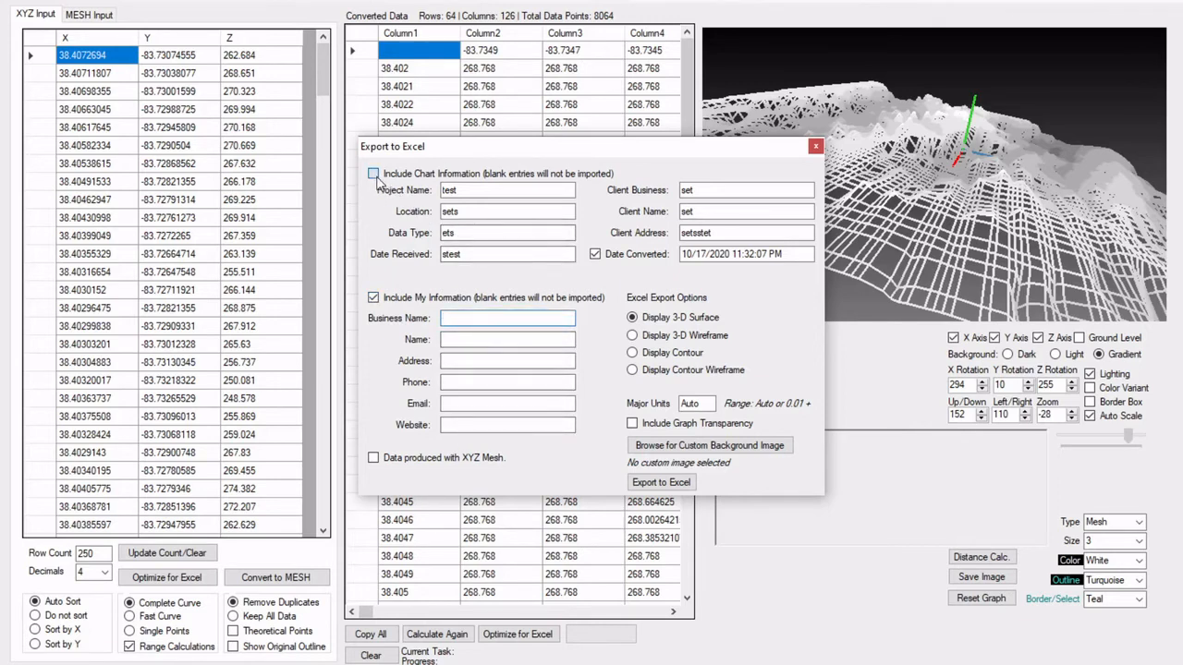
# Enter Gray Technical as the business name and choose the 3-D Wireframe display for the Excel export.
pyautogui.click(480, 317)
pyautogui.click(641, 338)
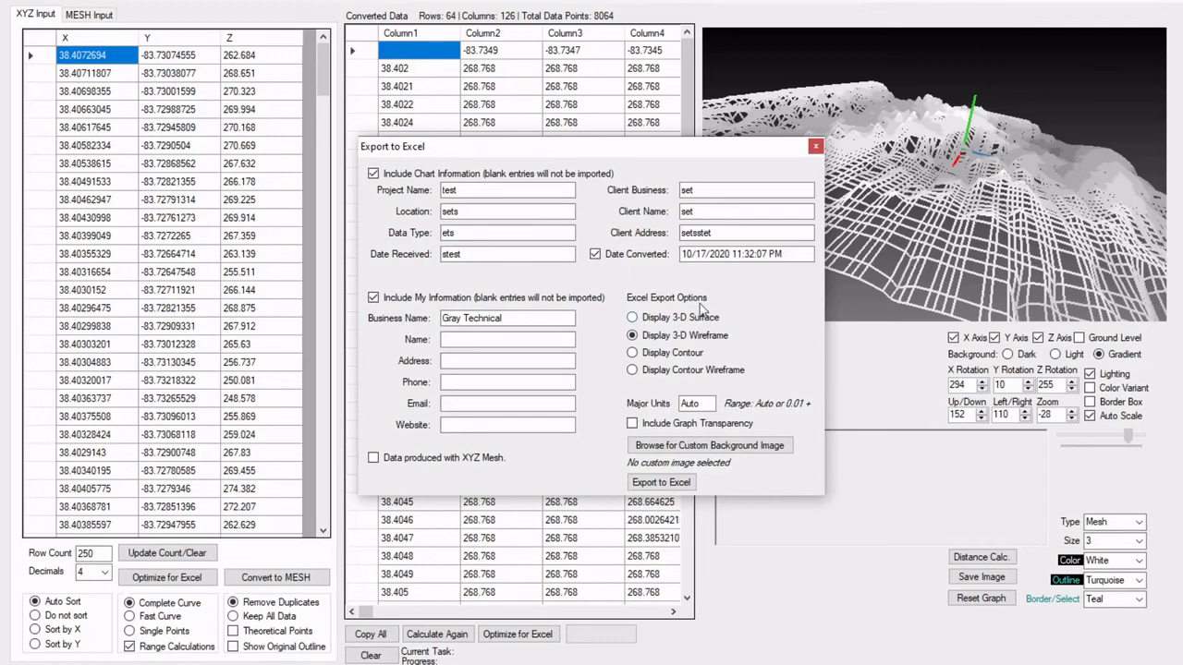
# Export the converted mesh to Excel with the 3-D Wireframe display and switch to the exported Book1 workbook.
pyautogui.click(633, 354)
pyautogui.moveTo(962, 145); pyautogui.dragTo(984, 277)
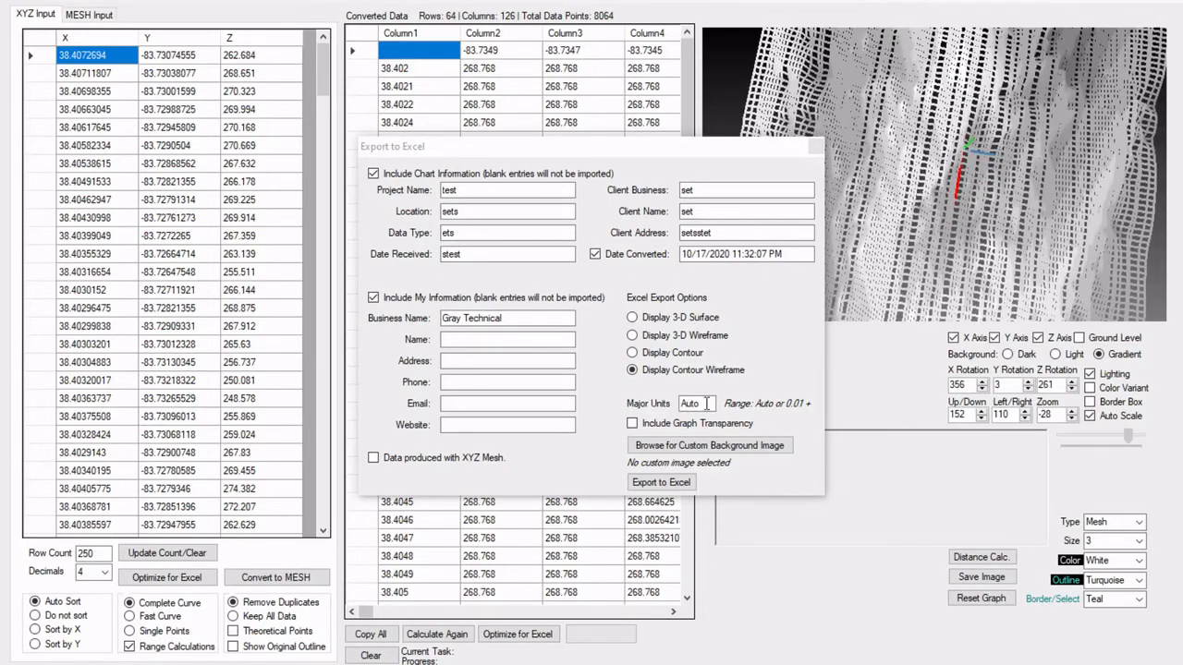
pyautogui.click(645, 339)
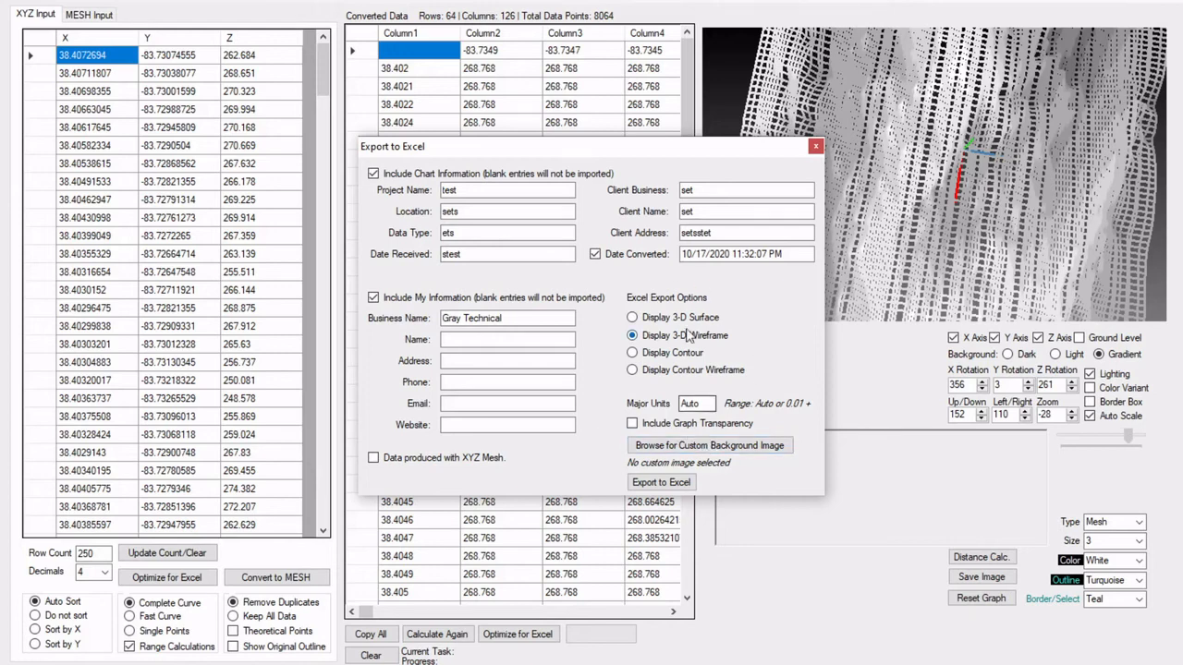
pyautogui.click(668, 484)
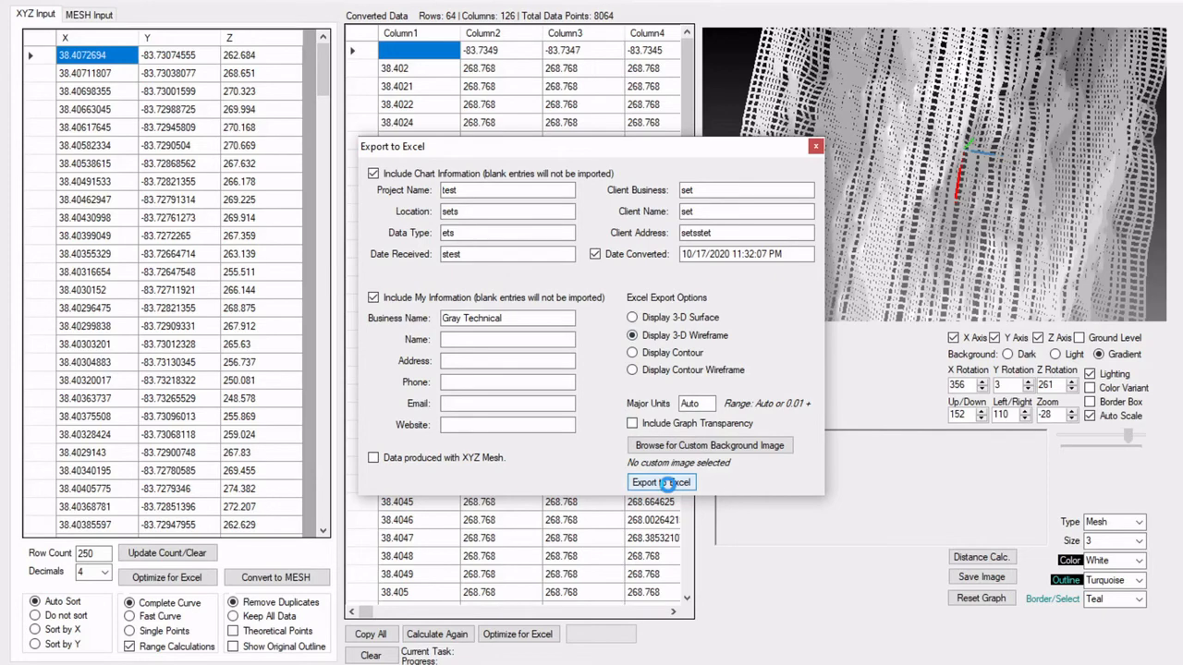
pyautogui.moveTo(462, 664)
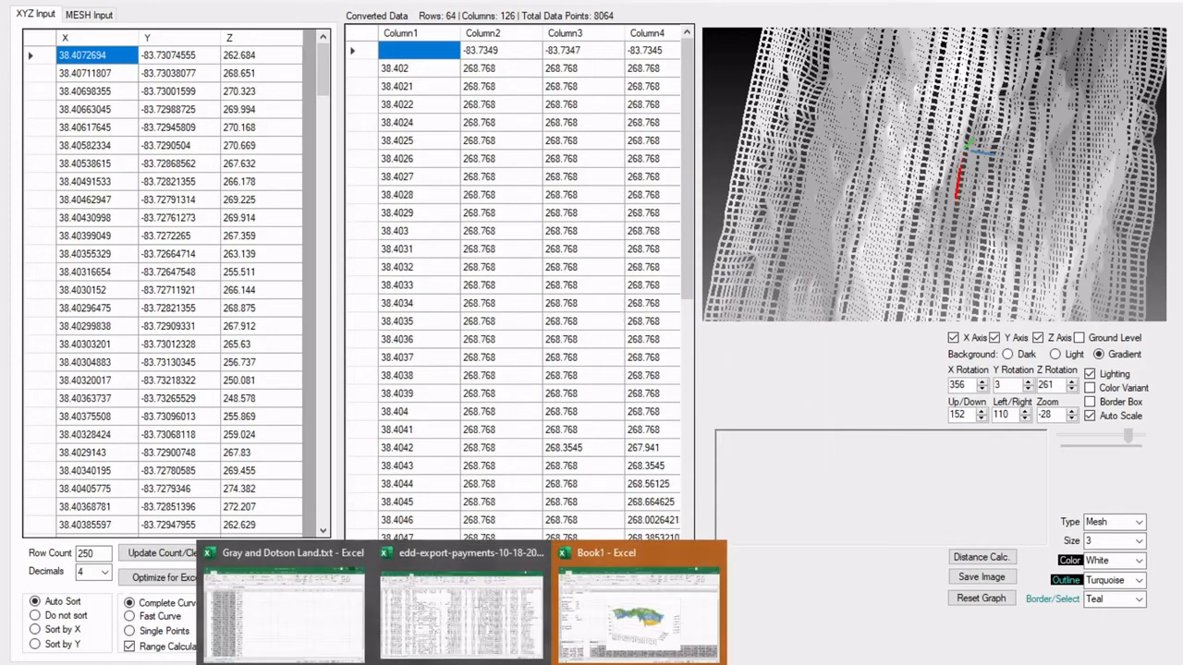
pyautogui.click(669, 617)
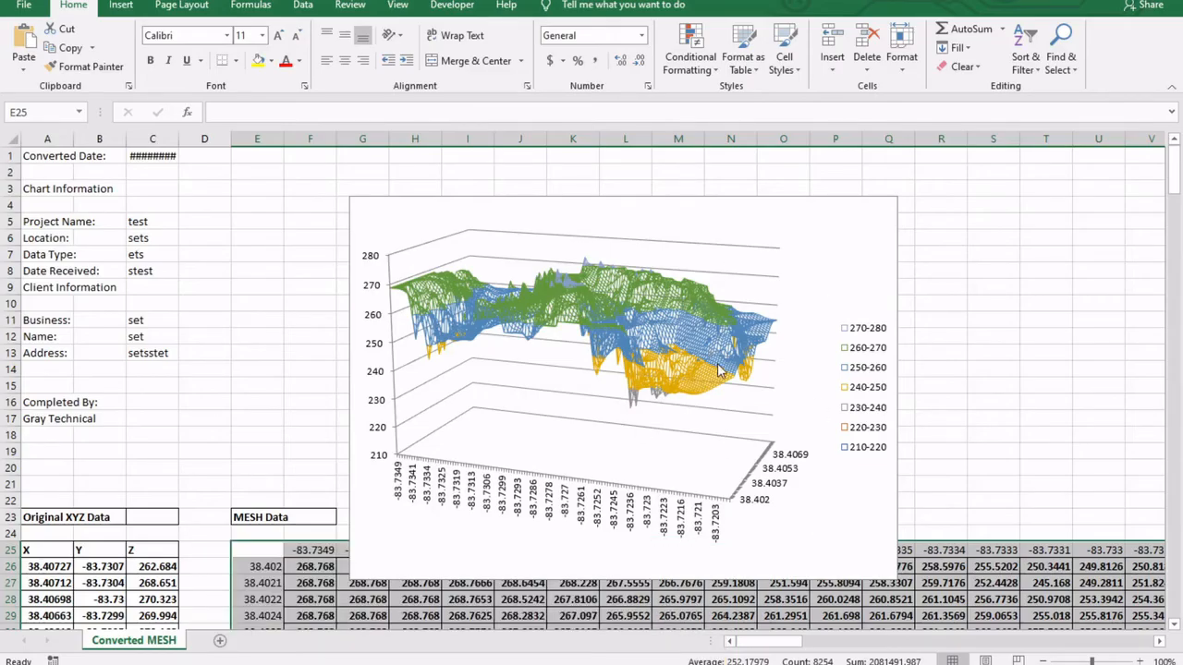
# Reposition and enlarge the 3-D wireframe chart, and widen column C to fit the converted date.
pyautogui.click(863, 259)
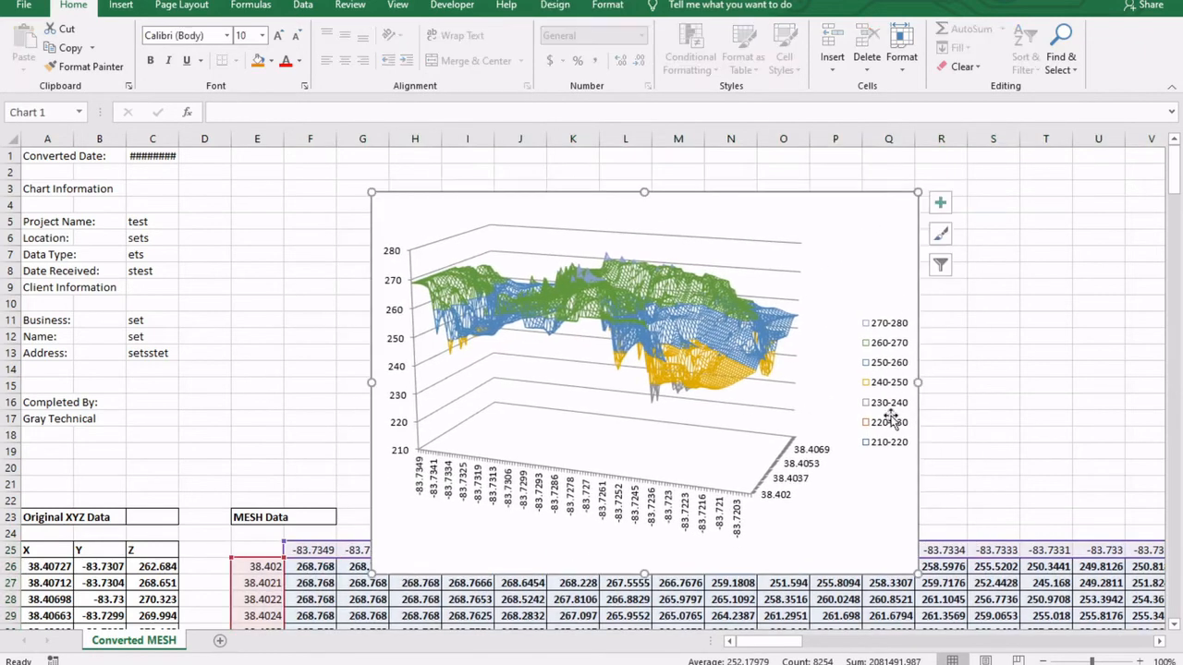
pyautogui.moveTo(918, 574); pyautogui.dragTo(1060, 464)
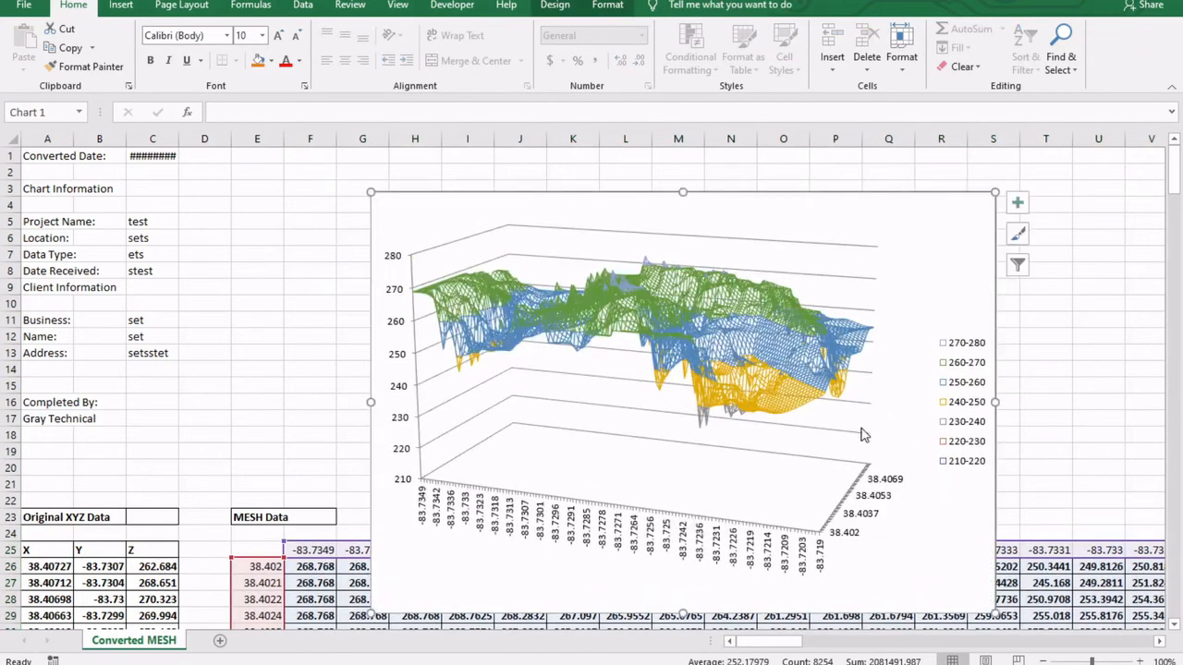
pyautogui.moveTo(181, 142); pyautogui.dragTo(221, 141)
pyautogui.click(163, 154)
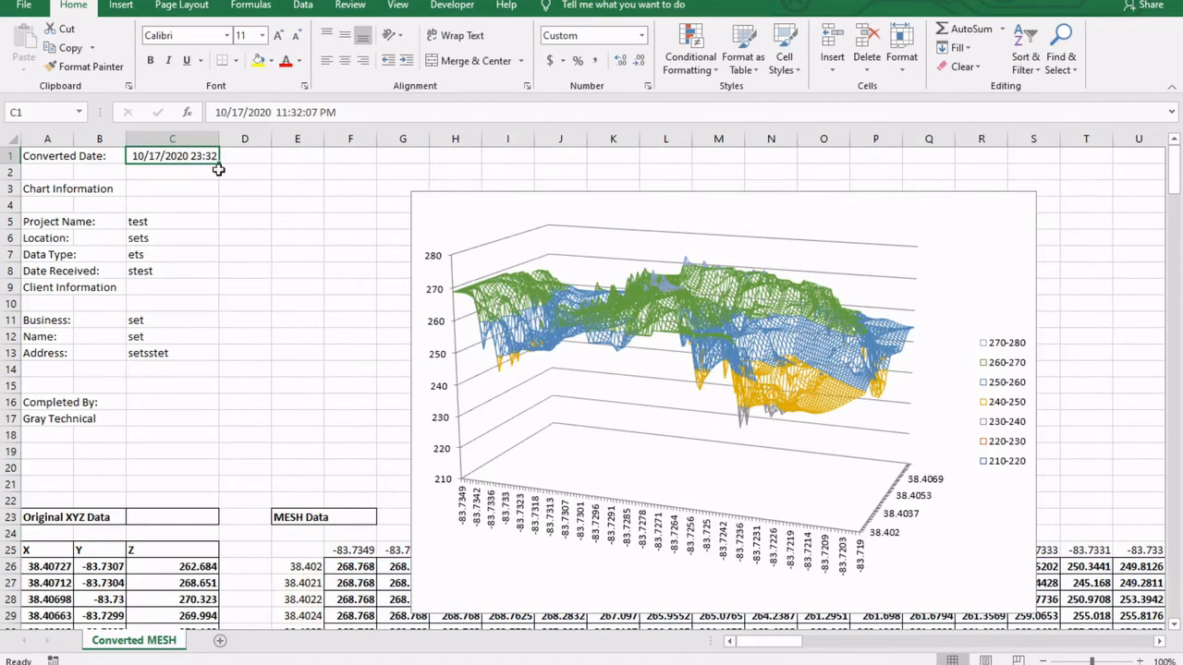
# Check the exported project name and the Completed By business entry on the Converted MESH sheet.
pyautogui.click(149, 228)
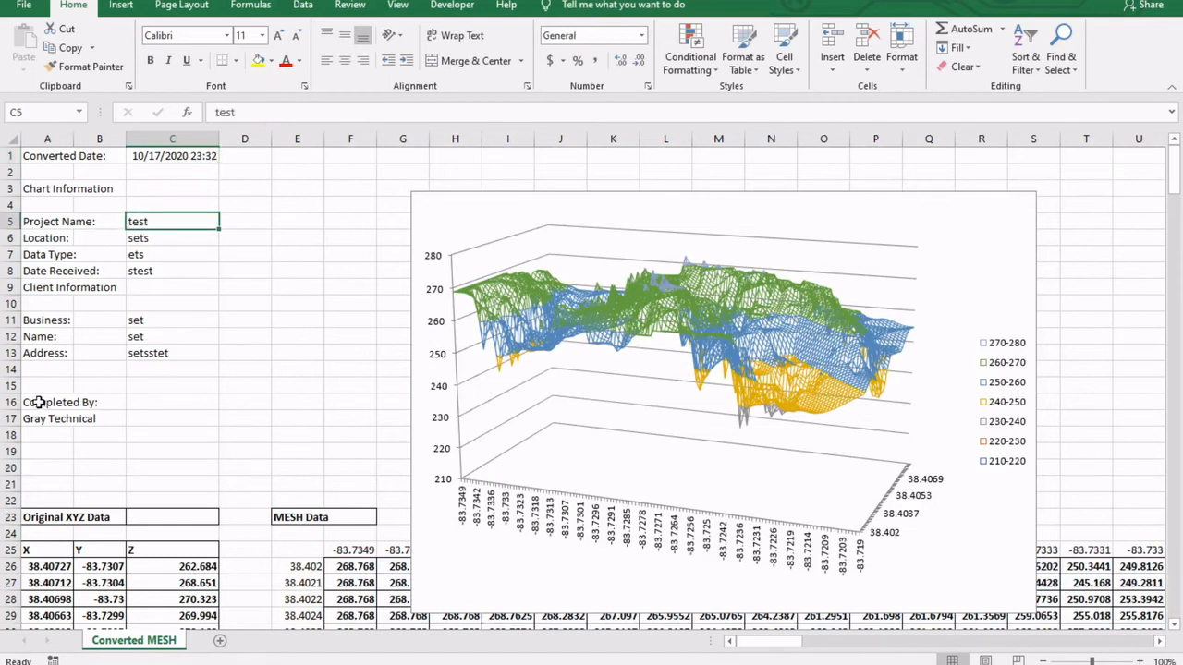
pyautogui.click(38, 403)
pyautogui.click(30, 429)
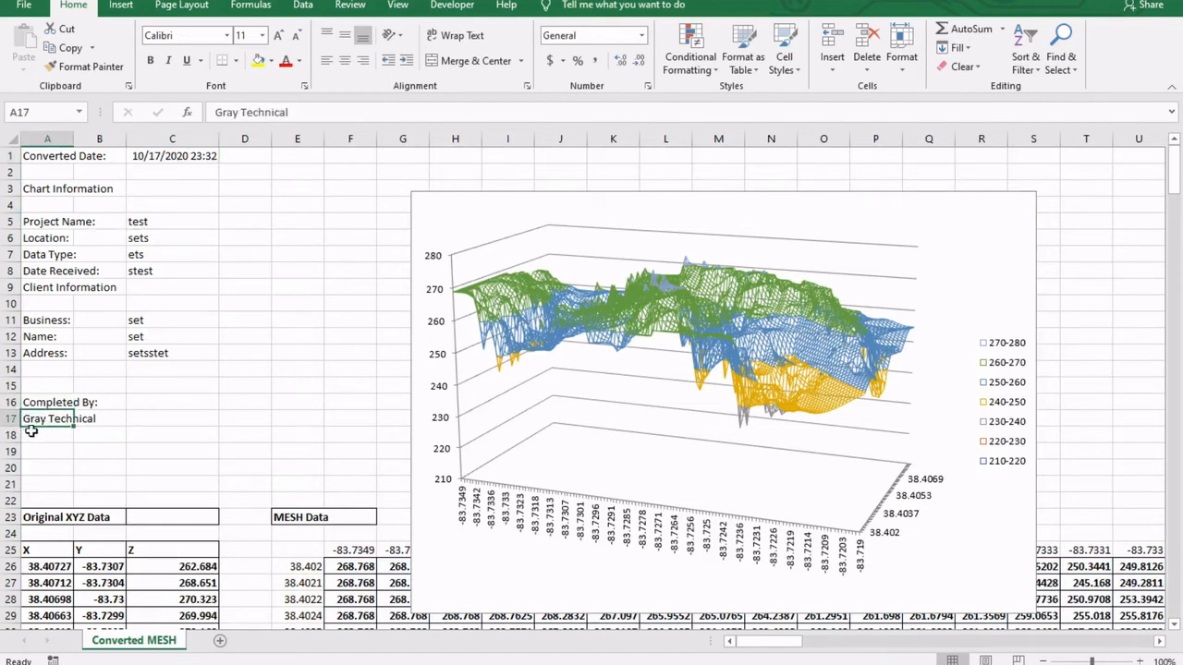
pyautogui.click(32, 433)
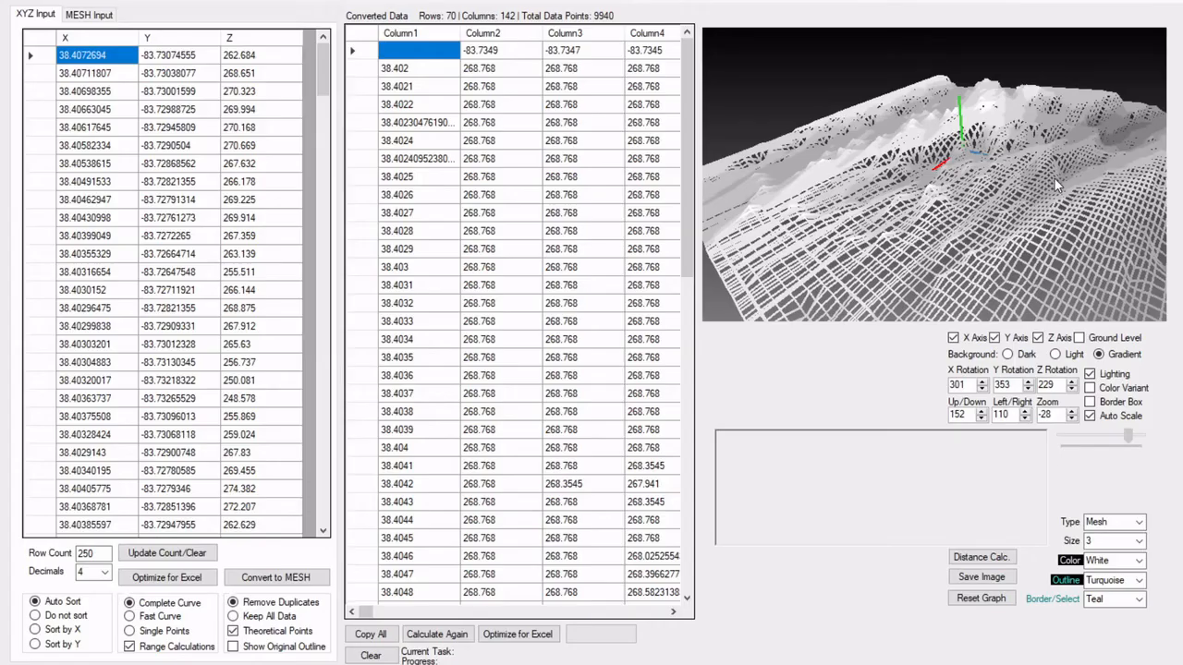
# In XYZ Mesh, examine the surface converted with Theoretical Points from several angles in the 3D preview.
pyautogui.moveTo(887, 246); pyautogui.dragTo(1007, 232)
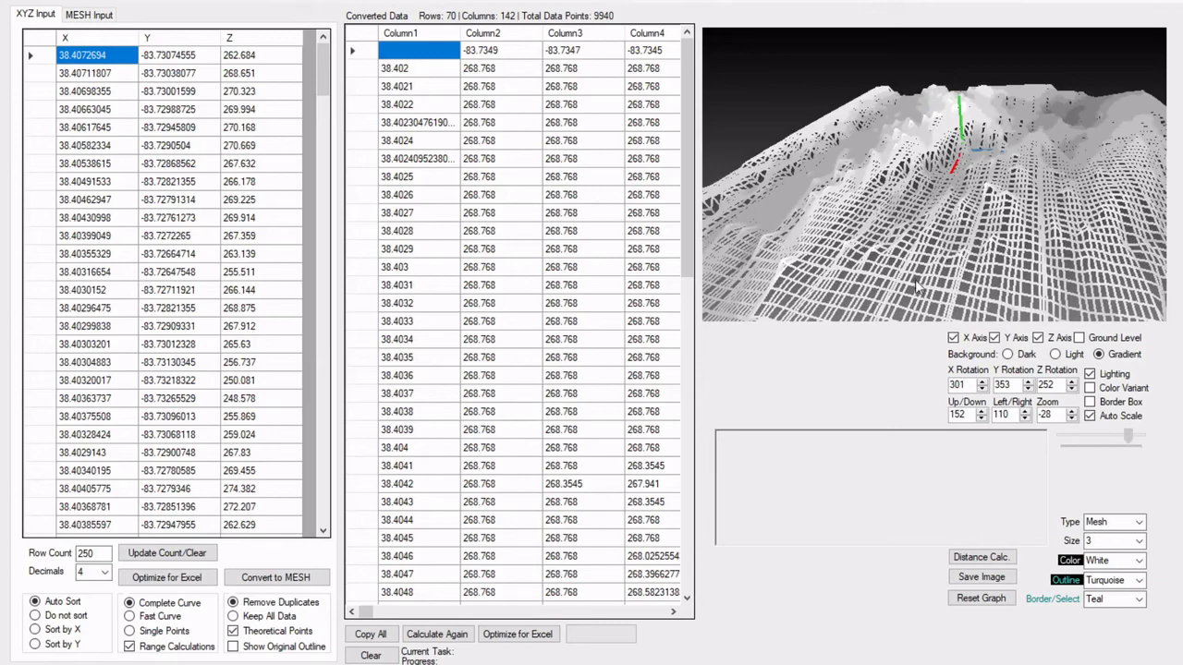
pyautogui.moveTo(998, 247); pyautogui.dragTo(910, 206)
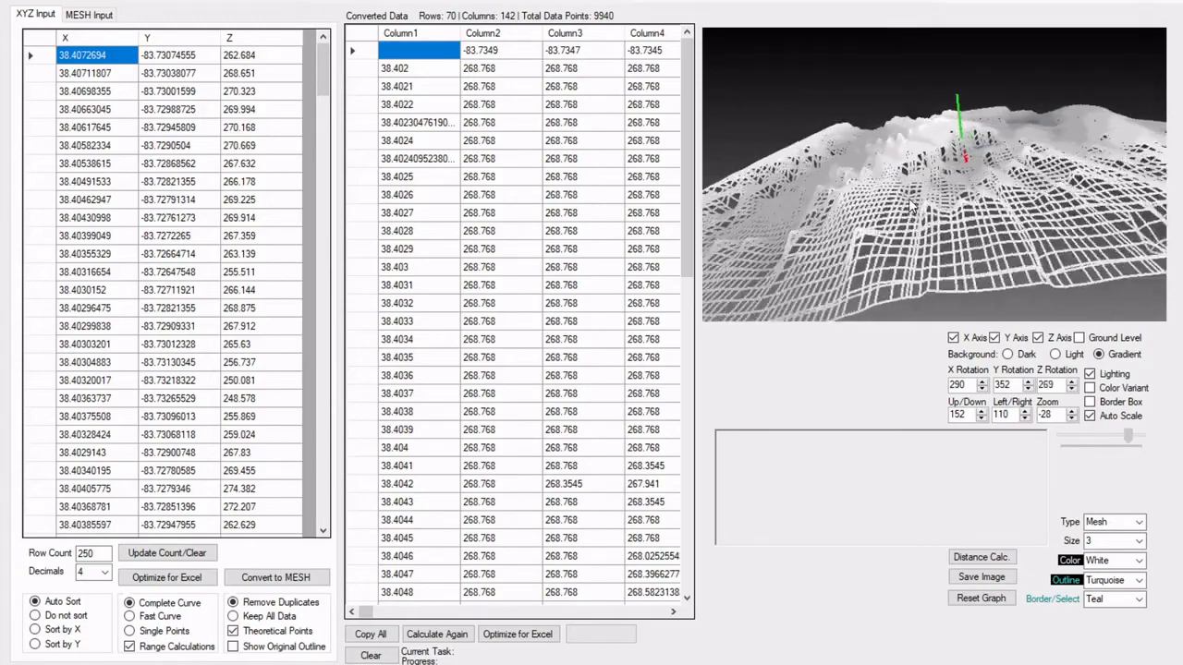
pyautogui.click(909, 199)
pyautogui.moveTo(998, 226); pyautogui.dragTo(965, 454)
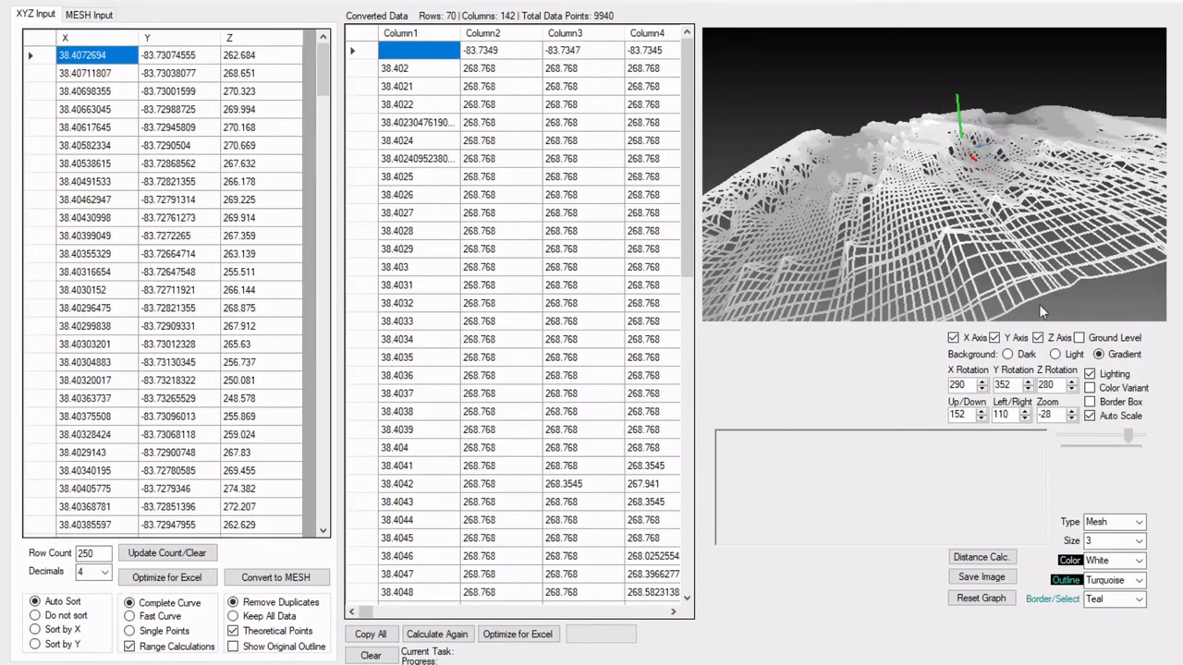
pyautogui.moveTo(953, 232); pyautogui.dragTo(873, 228)
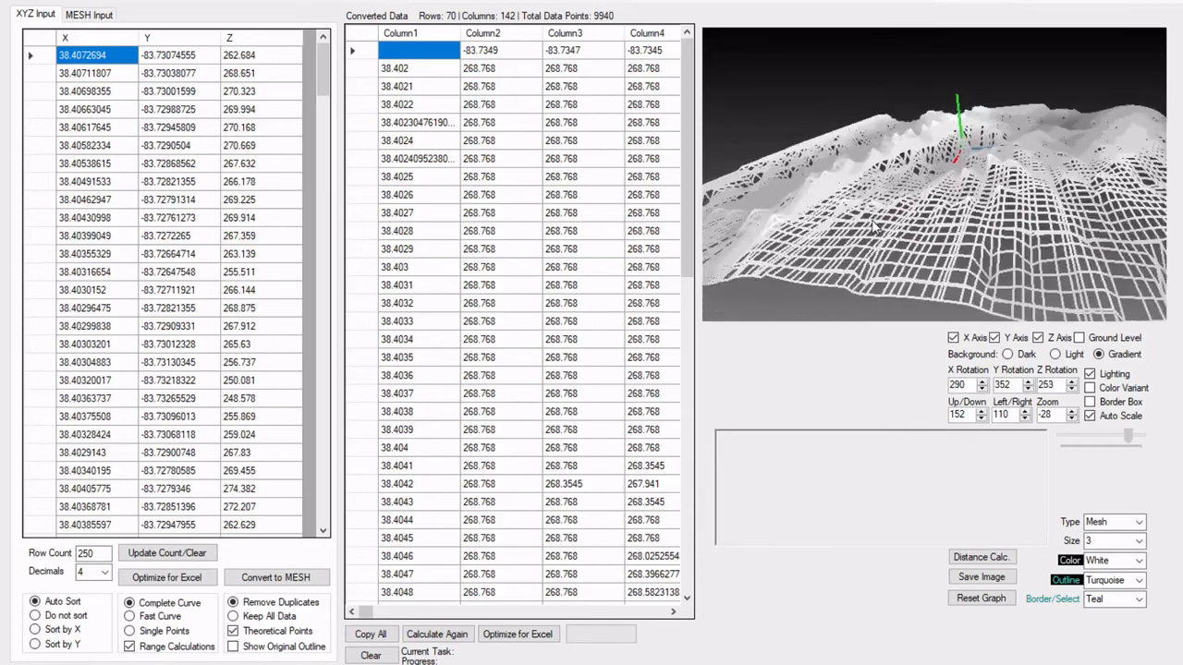